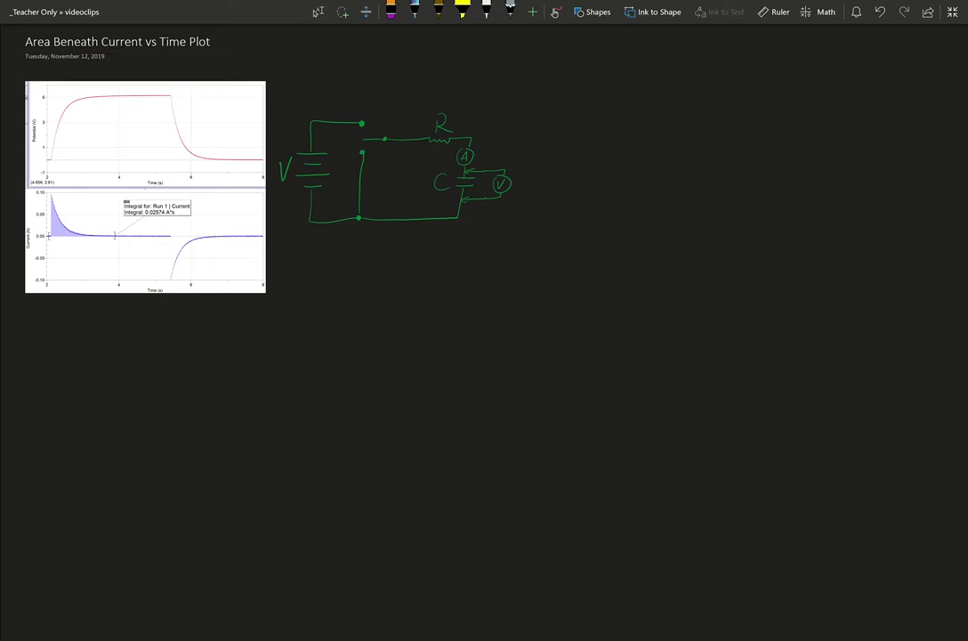
Step: Try circling the rising and falling parts of the voltage curve in olive ink, then undo them
{"action": "scroll", "coordinate": [266, 177], "scroll_direction": "up", "scroll_amount": 2}
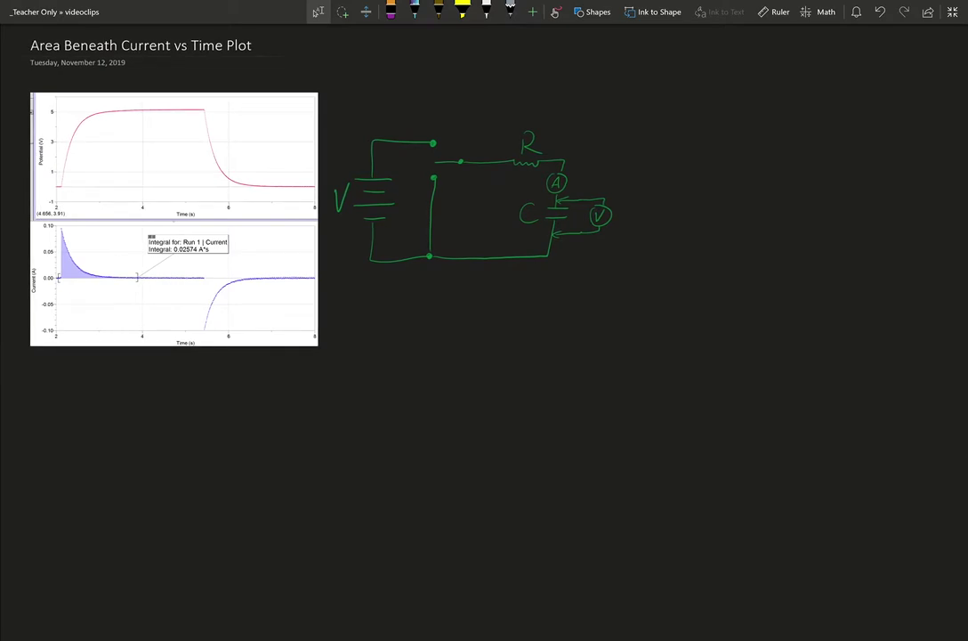
{"action": "left_click", "coordinate": [439, 9]}
{"action": "mouse_move", "coordinate": [58, 185]}
{"action": "left_mouse_down"}
{"action": "mouse_move", "coordinate": [44, 134]}
{"action": "mouse_move", "coordinate": [60, 187]}
{"action": "left_mouse_up"}
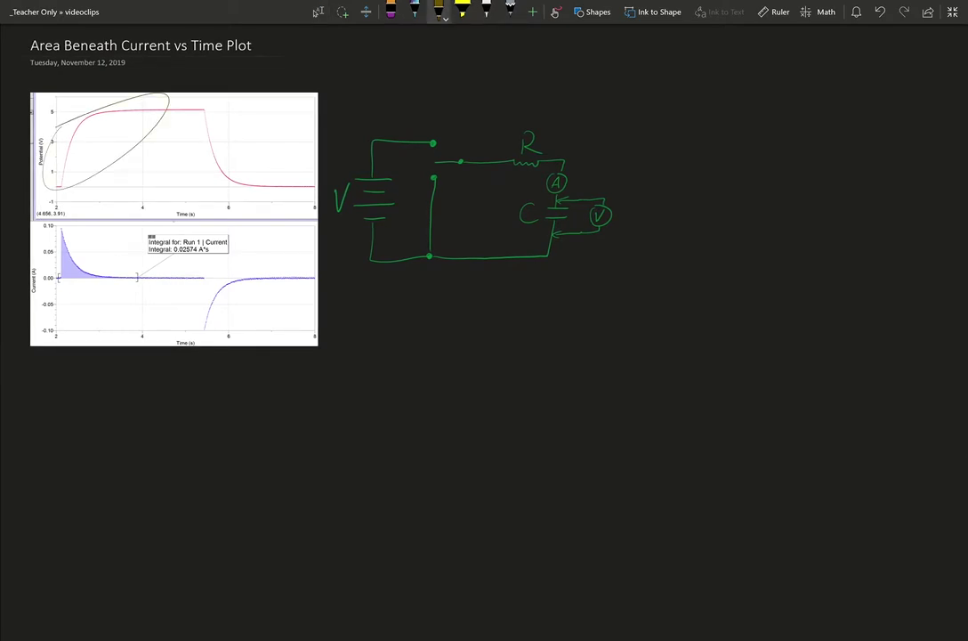
{"action": "left_click_drag", "start_coordinate": [206, 108], "coordinate": [188, 98]}
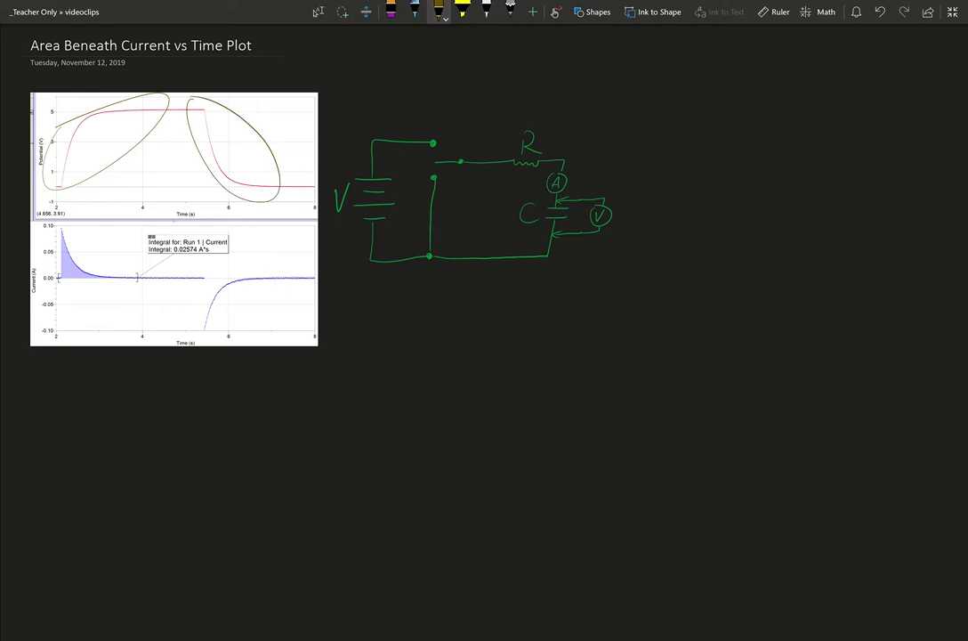
{"action": "key", "text": "ctrl+z"}
{"action": "key", "text": "ctrl+z"}
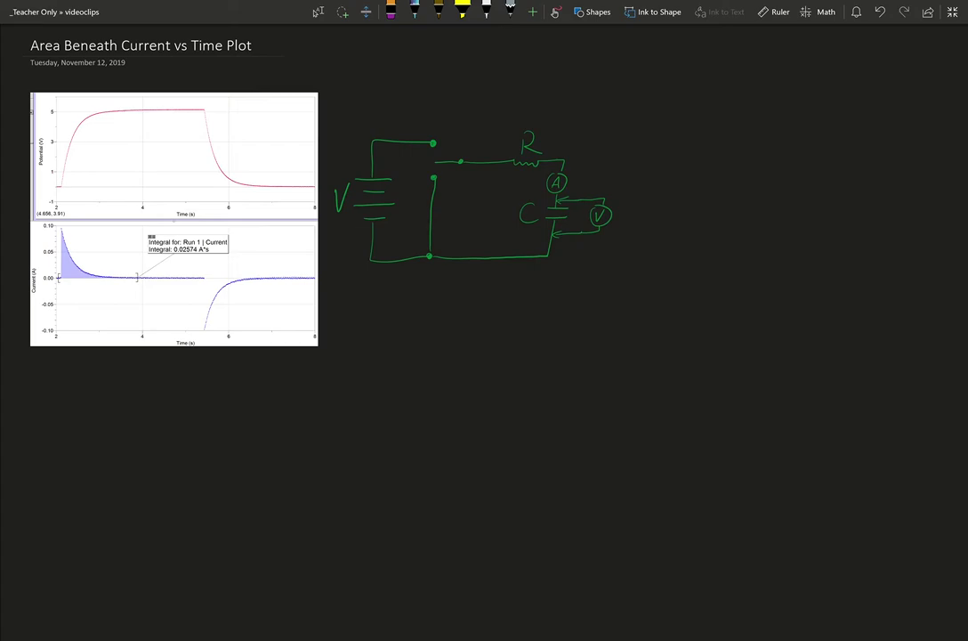
Step: Circle the ammeter A and the voltmeter V in the circuit sketch with olive ink
{"action": "left_click", "coordinate": [437, 11]}
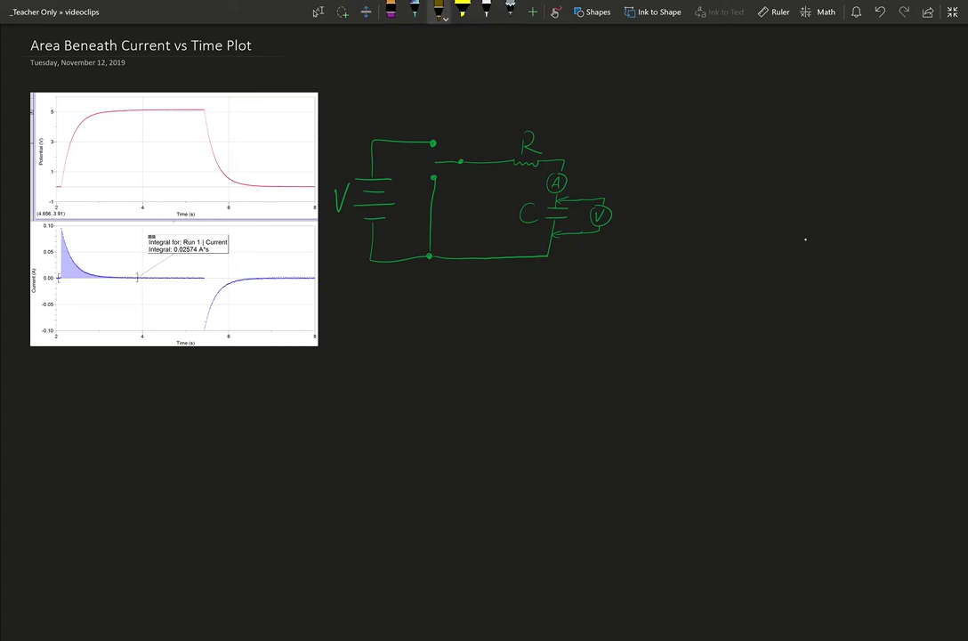
{"action": "left_click_drag", "start_coordinate": [560, 172], "coordinate": [553, 174]}
{"action": "left_click_drag", "start_coordinate": [608, 207], "coordinate": [605, 208]}
Step: Try marking the current spikes and tracing the graph curves, then undo those strokes
{"action": "left_click_drag", "start_coordinate": [60, 231], "coordinate": [64, 234]}
{"action": "left_click_drag", "start_coordinate": [230, 278], "coordinate": [225, 281]}
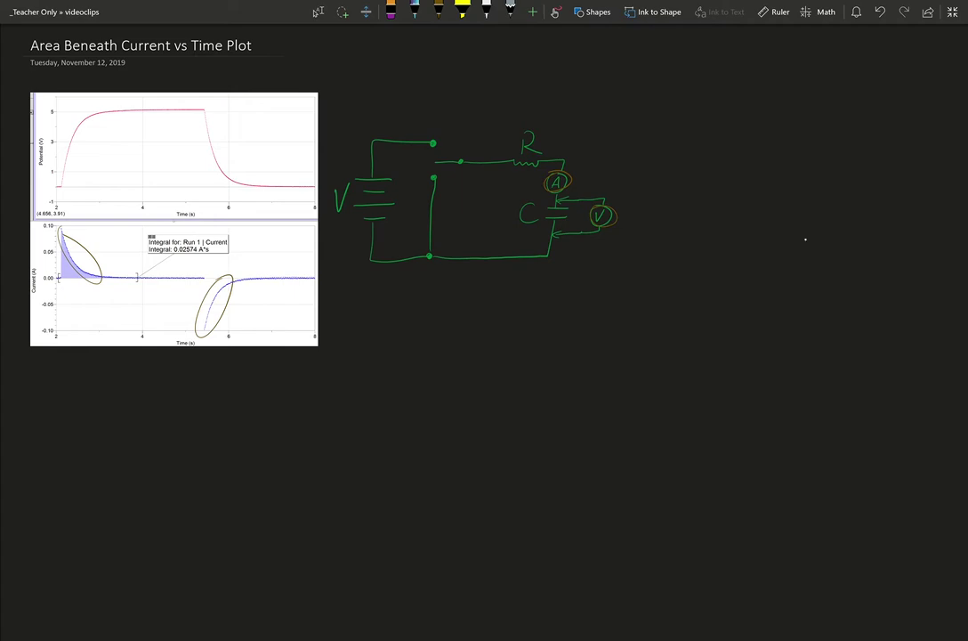
{"action": "left_click_drag", "start_coordinate": [67, 151], "coordinate": [74, 133]}
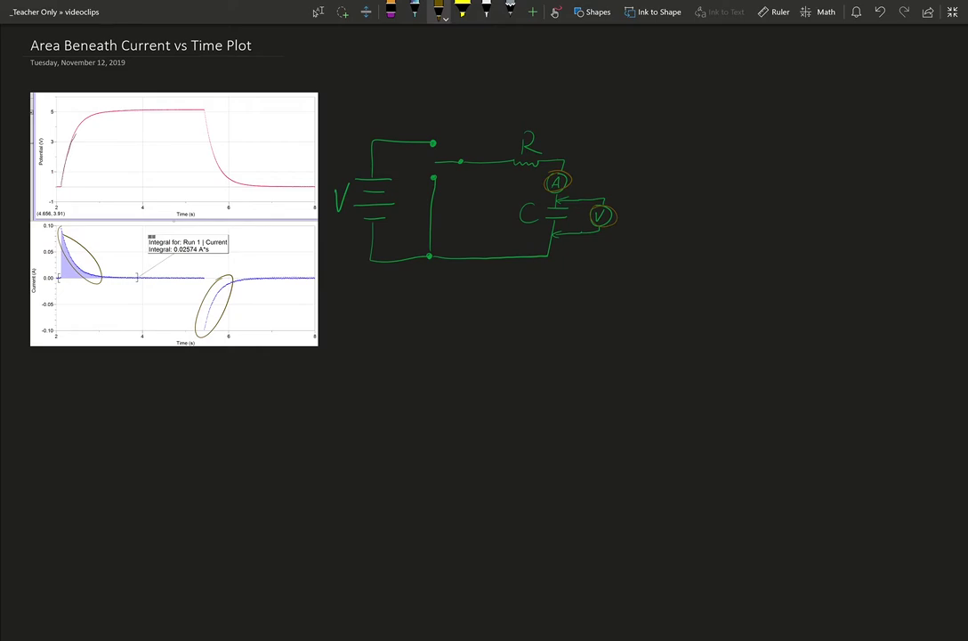
{"action": "key", "text": "ctrl+z"}
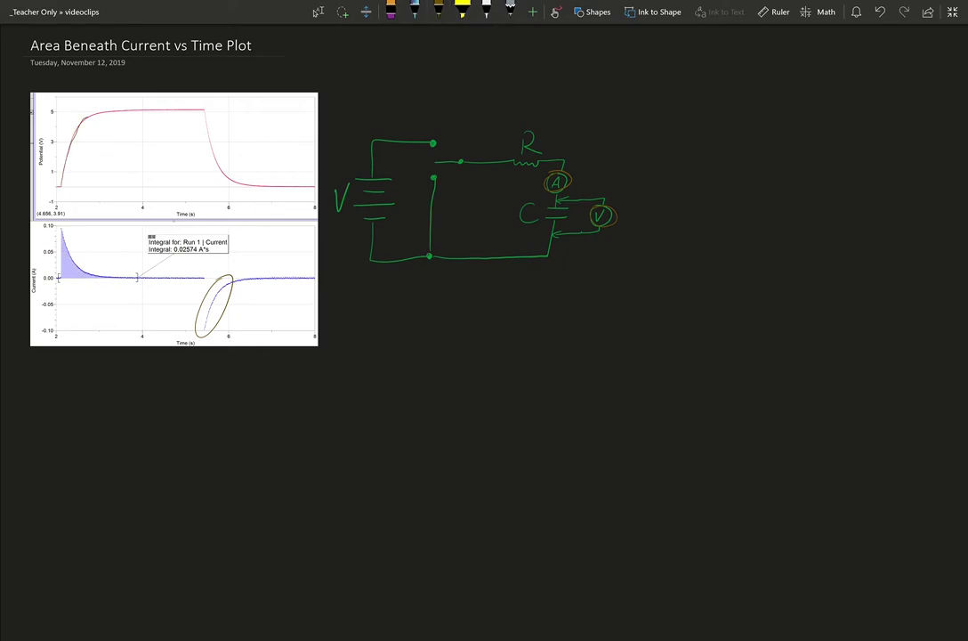
{"action": "left_click", "coordinate": [438, 9]}
{"action": "mouse_move", "coordinate": [61, 230]}
{"action": "left_mouse_down"}
{"action": "mouse_move", "coordinate": [76, 258]}
{"action": "mouse_move", "coordinate": [108, 275]}
{"action": "left_mouse_up"}
{"action": "key", "text": "ctrl+z"}
{"action": "key", "text": "ctrl+z"}
{"action": "key", "text": "ctrl+z"}
Step: Try marking the current baseline and the 5 V plateau, undoing each stroke
{"action": "left_click", "coordinate": [438, 9]}
{"action": "left_click_drag", "start_coordinate": [137, 278], "coordinate": [149, 279]}
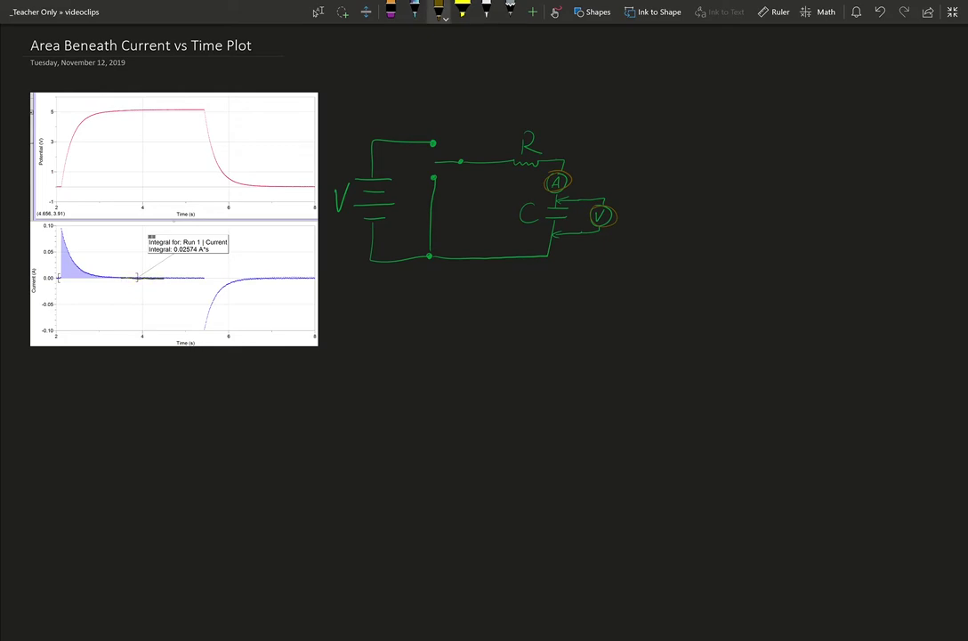
{"action": "key", "text": "ctrl+z"}
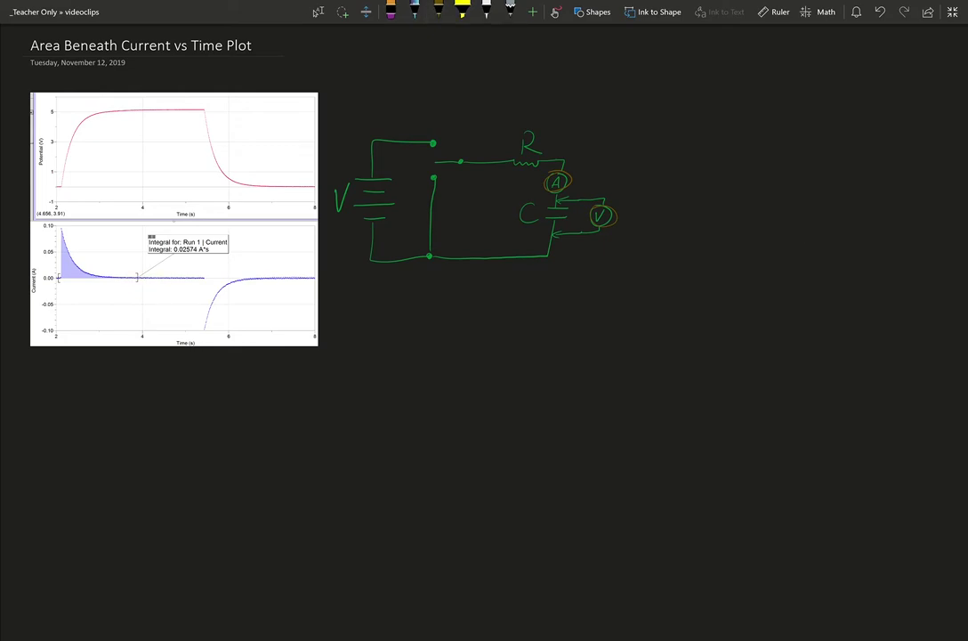
{"action": "left_click", "coordinate": [438, 9]}
{"action": "left_click_drag", "start_coordinate": [130, 110], "coordinate": [173, 108]}
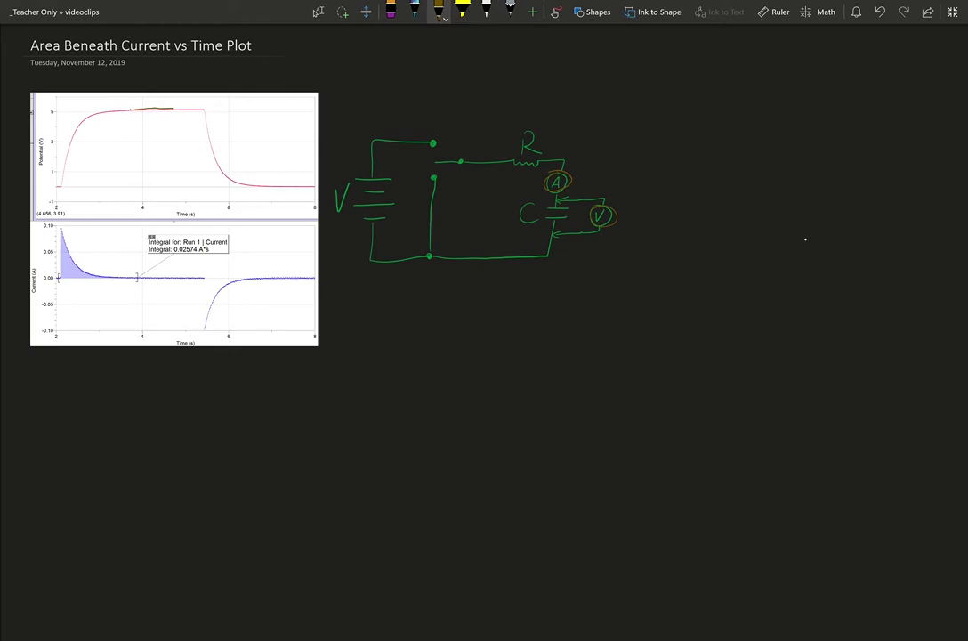
{"action": "key", "text": "ctrl+z"}
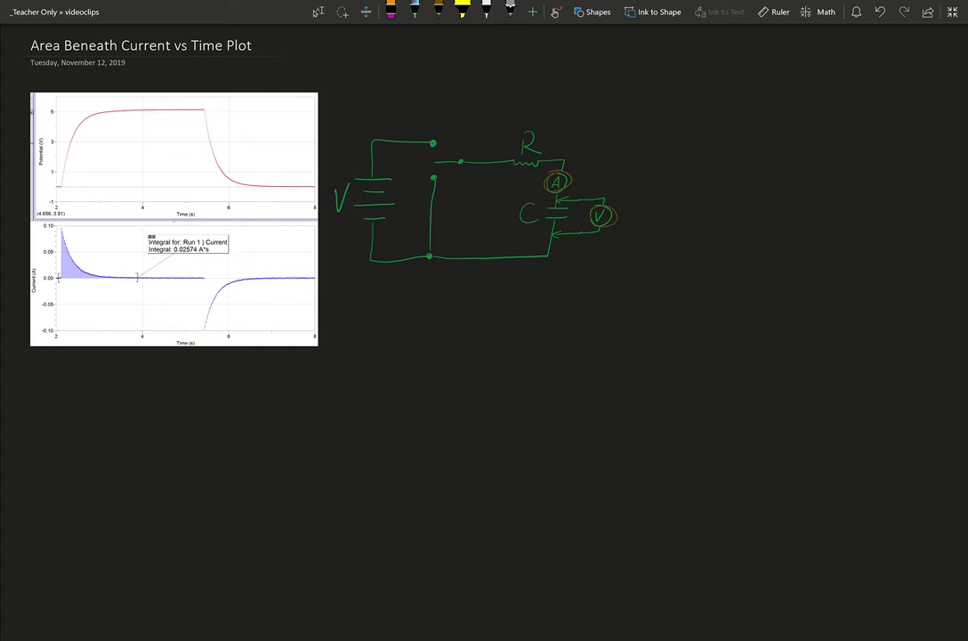
Step: Try marking the tails of the potential and current curves, then undo those strokes
{"action": "left_click_drag", "start_coordinate": [311, 183], "coordinate": [303, 183]}
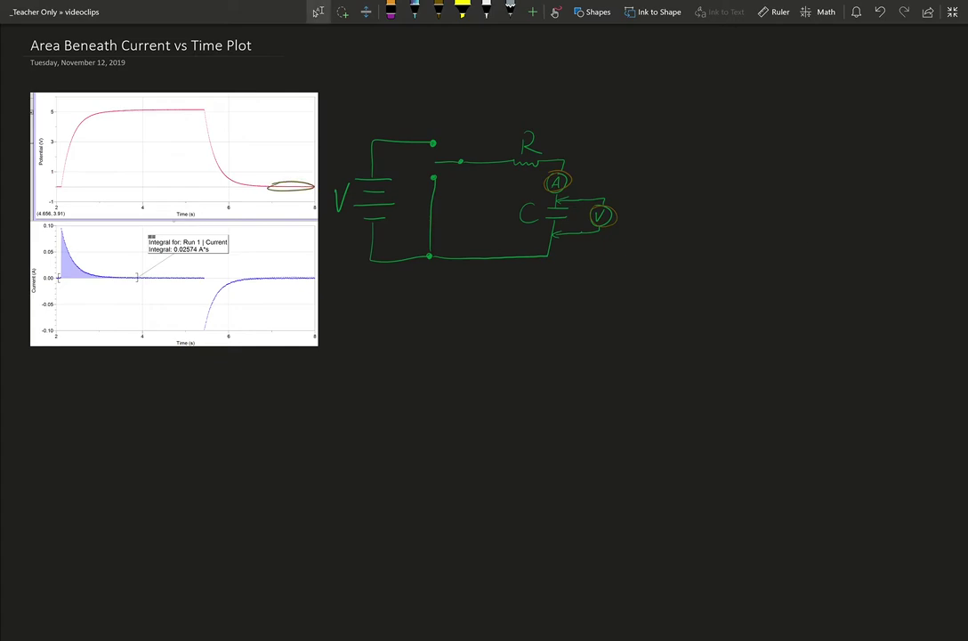
{"action": "left_click", "coordinate": [438, 12]}
{"action": "left_click_drag", "start_coordinate": [272, 279], "coordinate": [309, 277]}
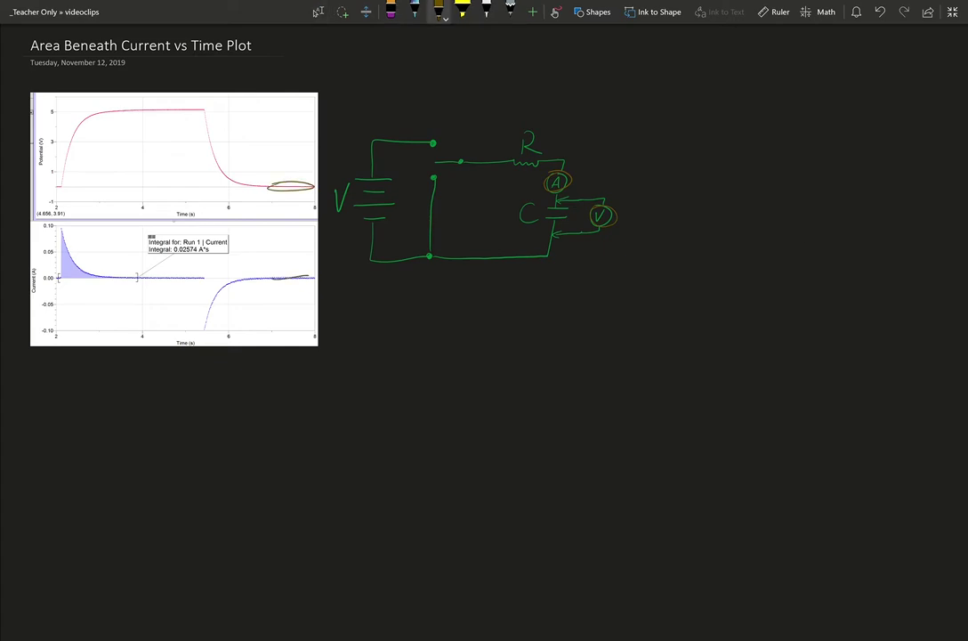
{"action": "key", "text": "ctrl+z"}
{"action": "key", "text": "ctrl+z"}
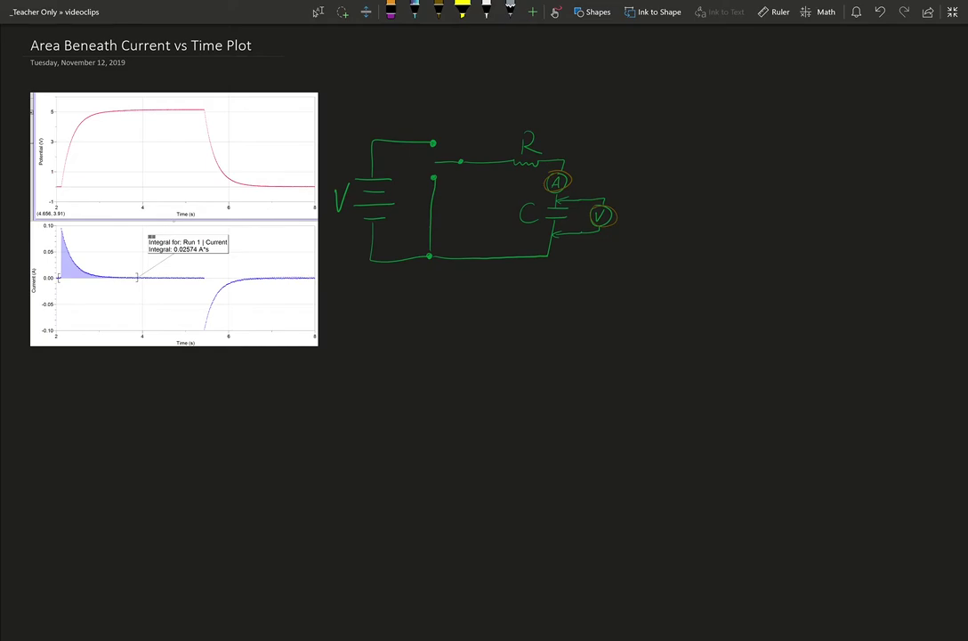
Step: Write 5V beside the battery in brown ink, undoing the stray strokes on the graphs
{"action": "left_click", "coordinate": [439, 12]}
{"action": "left_click_drag", "start_coordinate": [128, 111], "coordinate": [171, 109]}
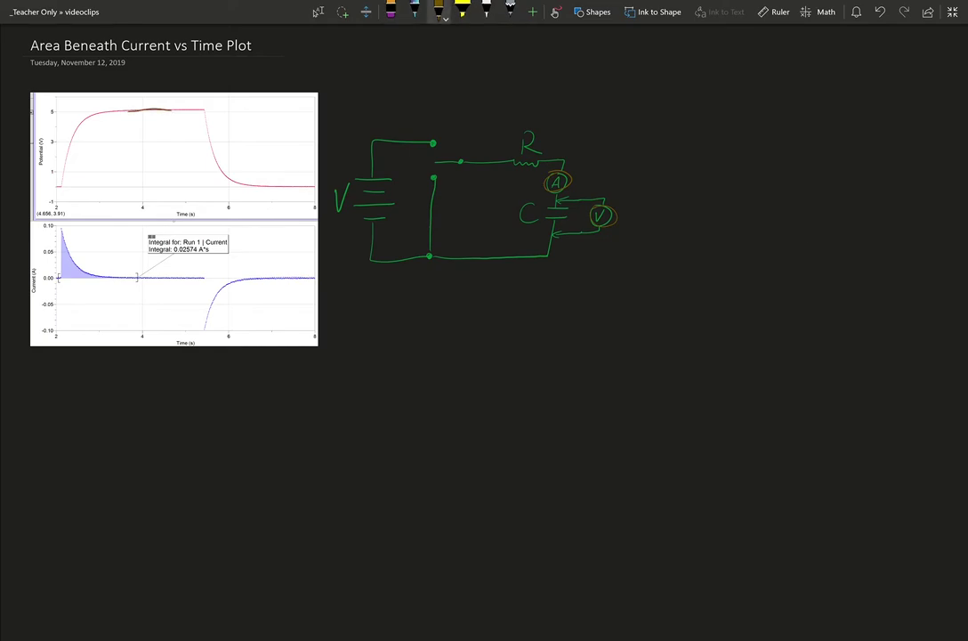
{"action": "mouse_move", "coordinate": [335, 226]}
{"action": "left_mouse_down"}
{"action": "mouse_move", "coordinate": [329, 234]}
{"action": "mouse_move", "coordinate": [350, 221]}
{"action": "left_mouse_up"}
{"action": "left_click_drag", "start_coordinate": [137, 278], "coordinate": [167, 278]}
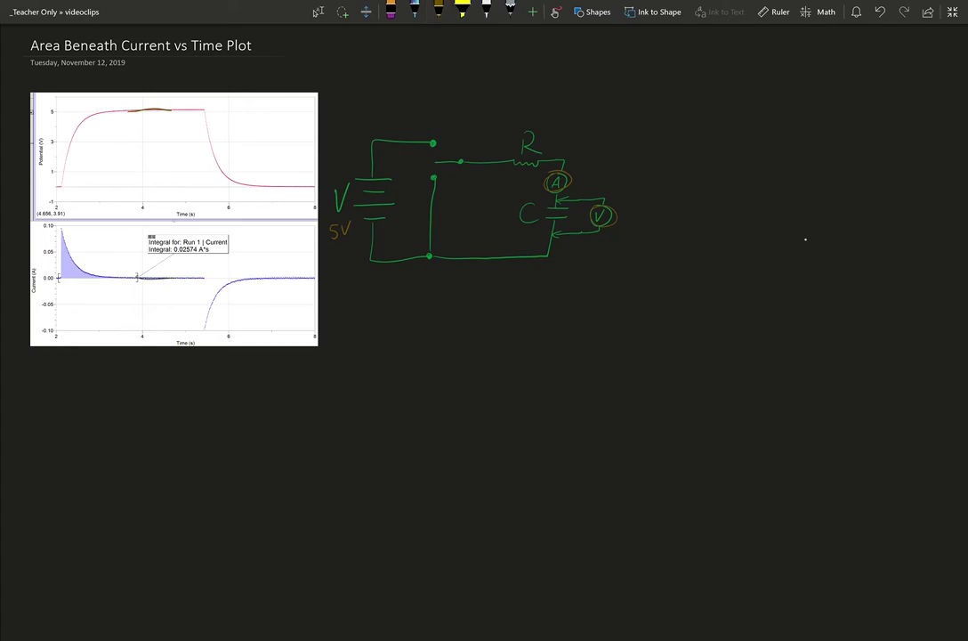
{"action": "key", "text": "ctrl+z"}
{"action": "key", "text": "ctrl+z"}
Step: Draw a dark brown arrow from below the current graph up to the initial current peak
{"action": "left_click", "coordinate": [438, 9]}
{"action": "left_click_drag", "start_coordinate": [71, 271], "coordinate": [83, 359]}
{"action": "left_click_drag", "start_coordinate": [65, 281], "coordinate": [79, 279]}
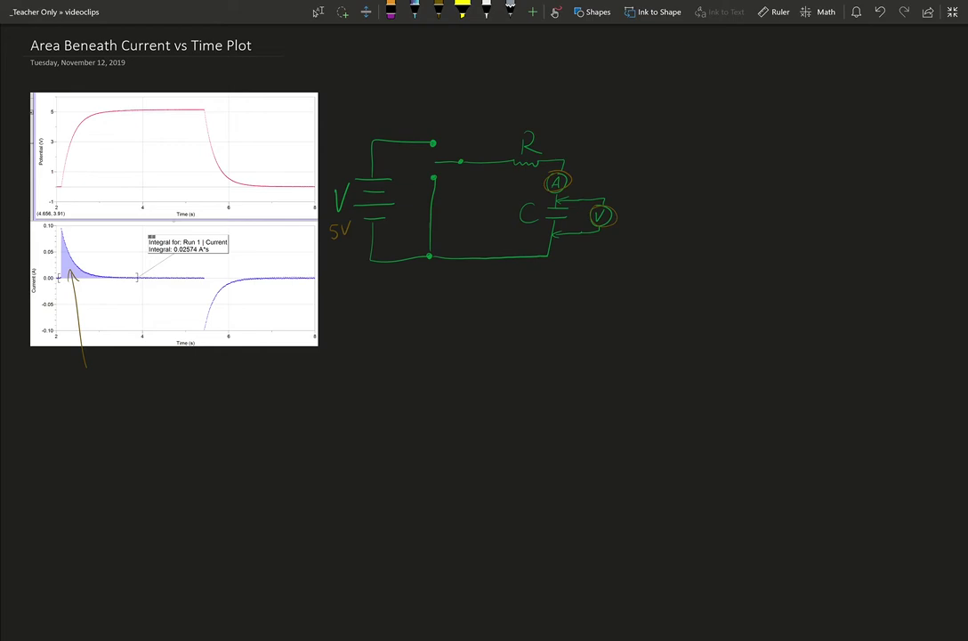
{"action": "key", "text": "ctrl+z"}
{"action": "left_click", "coordinate": [438, 11]}
{"action": "left_click_drag", "start_coordinate": [60, 272], "coordinate": [58, 273]}
{"action": "left_click_drag", "start_coordinate": [136, 269], "coordinate": [135, 270]}
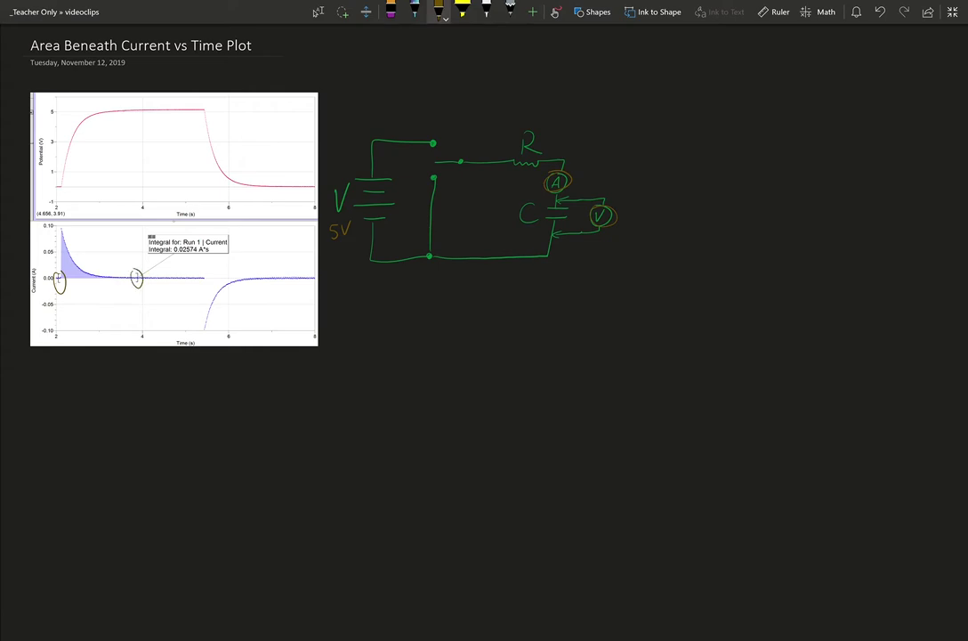
{"action": "left_click_drag", "start_coordinate": [174, 255], "coordinate": [222, 254]}
{"action": "key", "text": "ctrl+z"}
{"action": "key", "text": "ctrl+z"}
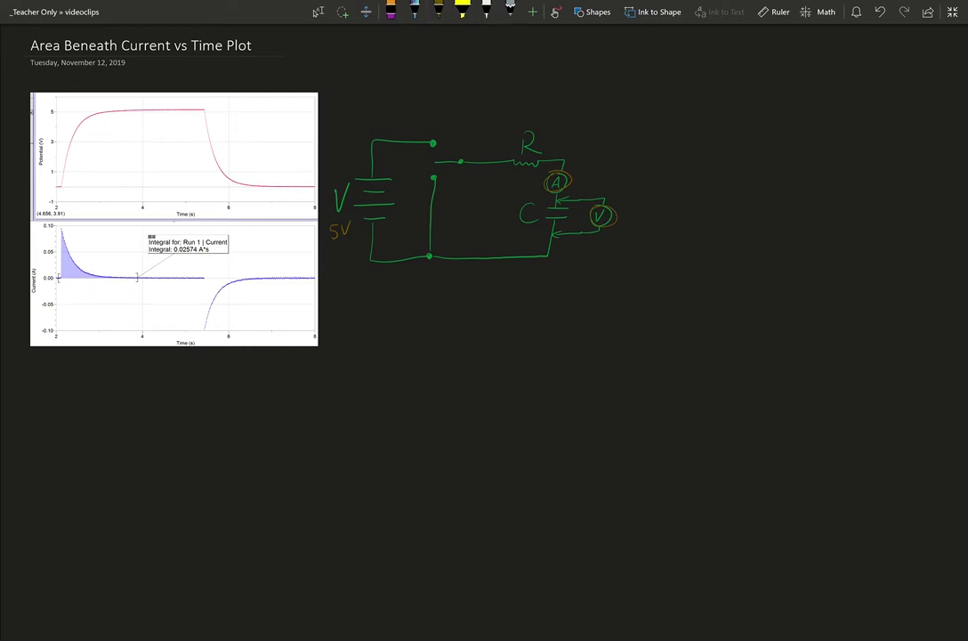
{"action": "left_click", "coordinate": [438, 11]}
{"action": "left_click_drag", "start_coordinate": [39, 264], "coordinate": [39, 306]}
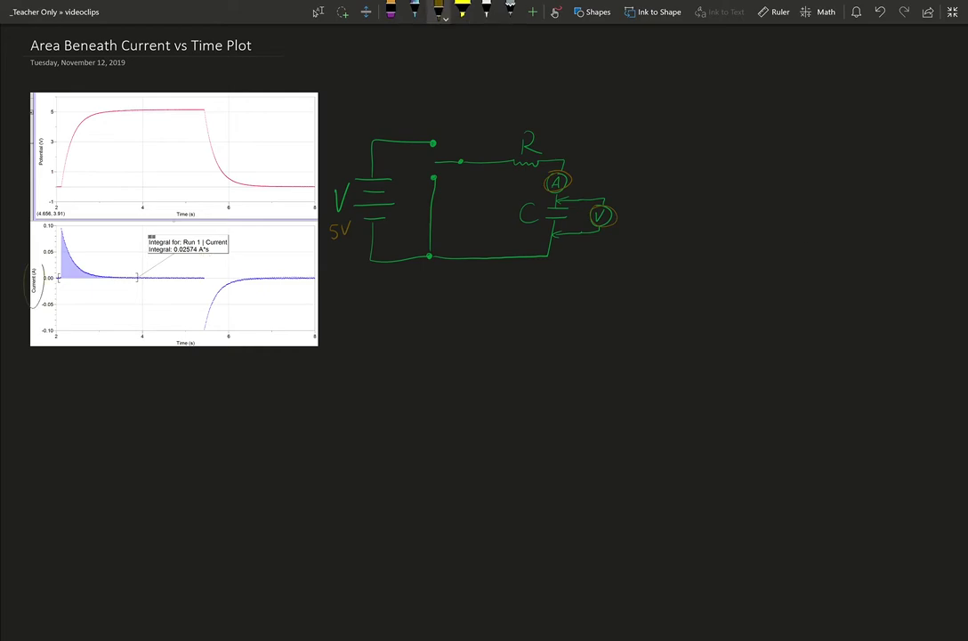
{"action": "left_click_drag", "start_coordinate": [197, 339], "coordinate": [175, 340]}
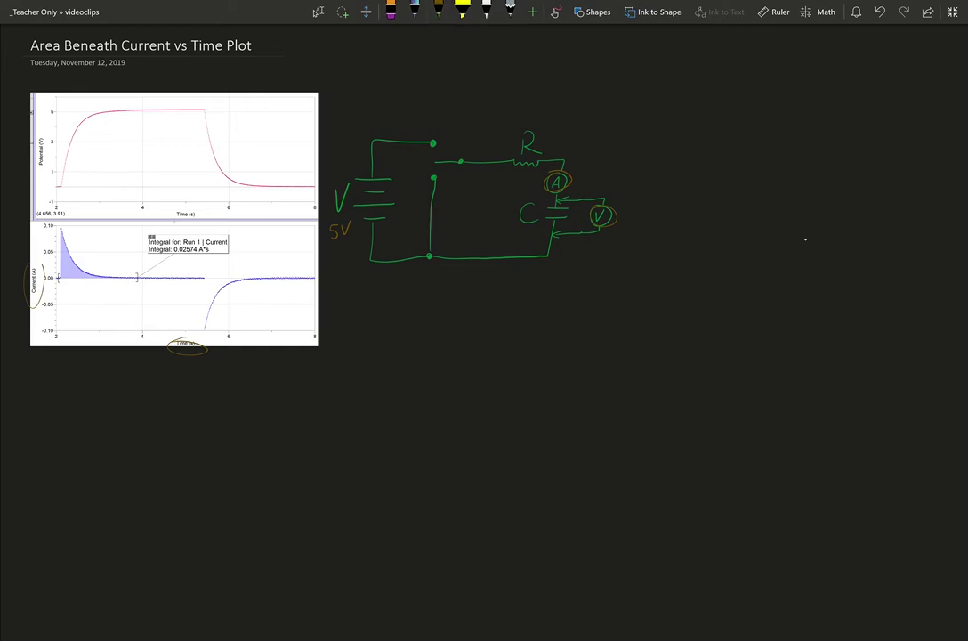
{"action": "key", "text": "ctrl+z"}
{"action": "key", "text": "ctrl+z"}
Step: Draw orange m and s axes below the plots, a line from the origin, and write slope = rise/run
{"action": "mouse_move", "coordinate": [124, 414]}
{"action": "left_mouse_down"}
{"action": "mouse_move", "coordinate": [125, 514]}
{"action": "mouse_move", "coordinate": [309, 507]}
{"action": "left_mouse_up"}
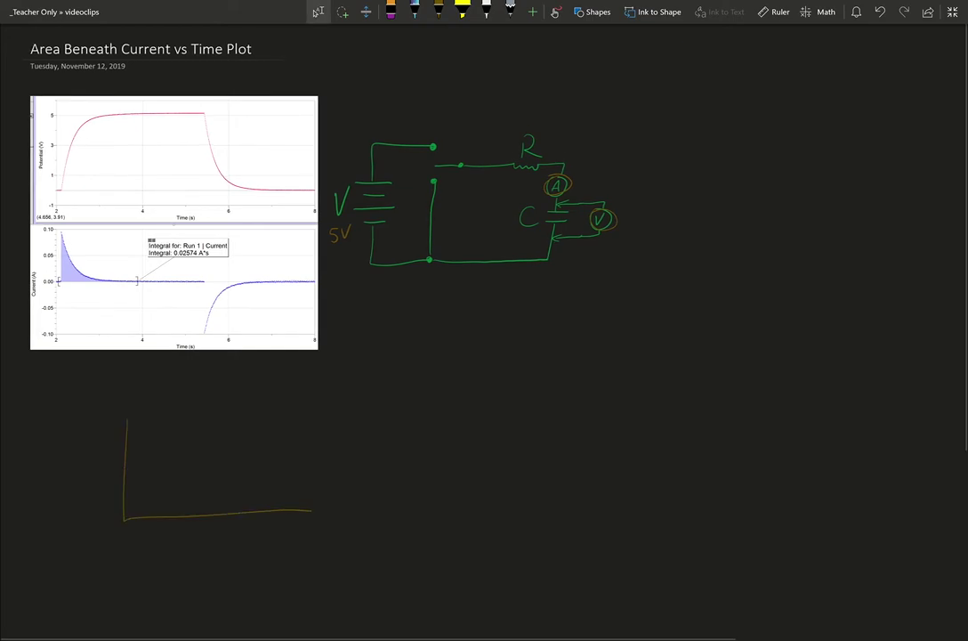
{"action": "mouse_move", "coordinate": [122, 415]}
{"action": "left_mouse_down"}
{"action": "mouse_move", "coordinate": [125, 425]}
{"action": "mouse_move", "coordinate": [136, 419]}
{"action": "mouse_move", "coordinate": [115, 396]}
{"action": "left_mouse_up"}
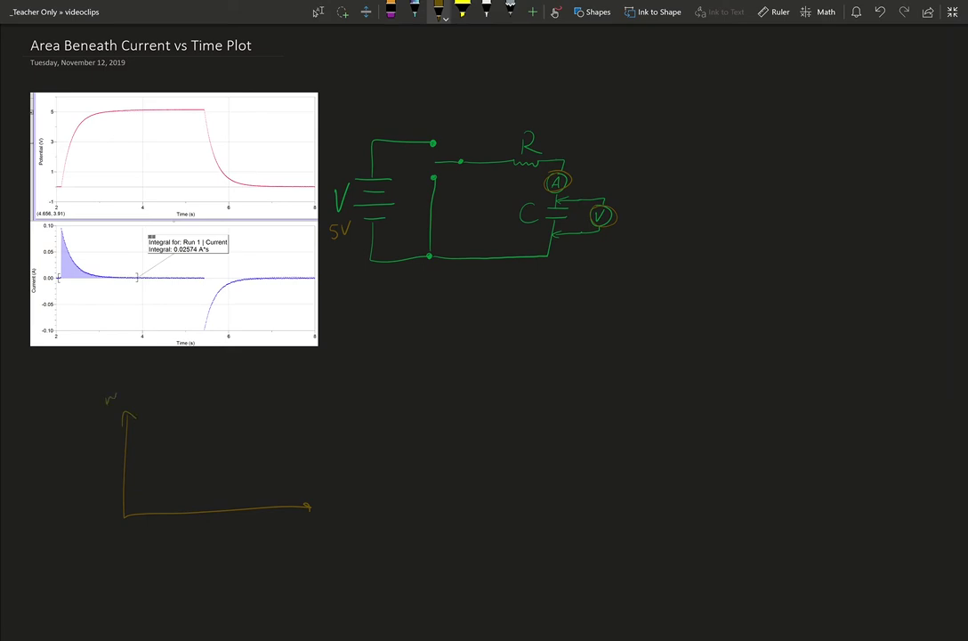
{"action": "left_click_drag", "start_coordinate": [325, 513], "coordinate": [318, 523]}
{"action": "mouse_move", "coordinate": [125, 515]}
{"action": "left_mouse_down"}
{"action": "mouse_move", "coordinate": [264, 414]}
{"action": "mouse_move", "coordinate": [209, 441]}
{"action": "mouse_move", "coordinate": [219, 442]}
{"action": "left_mouse_up"}
{"action": "left_click_drag", "start_coordinate": [225, 432], "coordinate": [230, 444]}
{"action": "left_click_drag", "start_coordinate": [233, 420], "coordinate": [239, 417]}
{"action": "left_click_drag", "start_coordinate": [265, 389], "coordinate": [277, 385]}
{"action": "mouse_move", "coordinate": [272, 391]}
{"action": "left_mouse_down"}
{"action": "mouse_move", "coordinate": [305, 375]}
{"action": "mouse_move", "coordinate": [308, 391]}
{"action": "mouse_move", "coordinate": [326, 387]}
{"action": "left_mouse_up"}
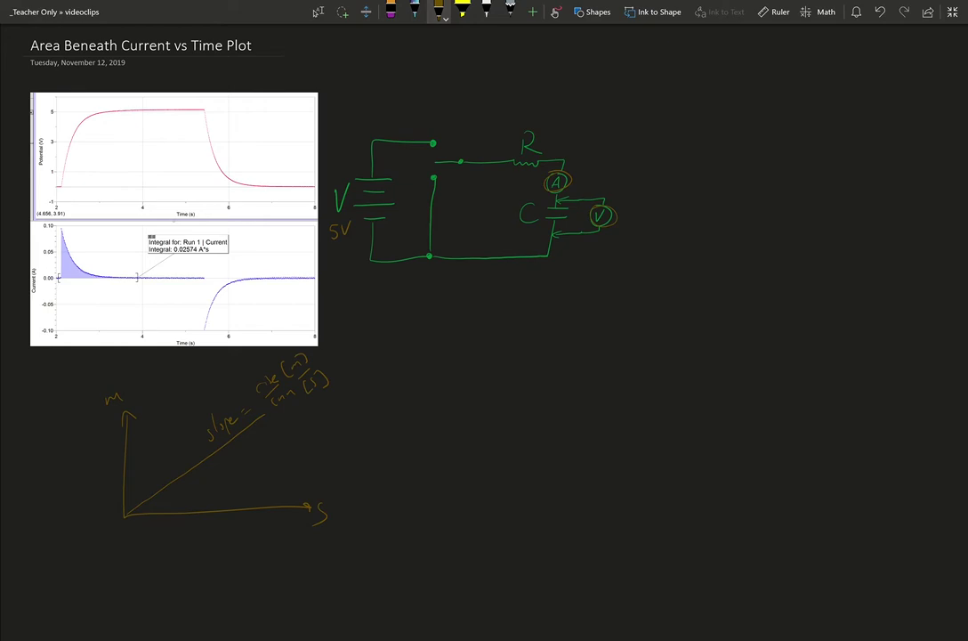
{"action": "left_click_drag", "start_coordinate": [122, 384], "coordinate": [121, 386]}
Step: Erase the orange axes, slope note and circled m and s labels
{"action": "left_click_drag", "start_coordinate": [319, 501], "coordinate": [313, 502]}
{"action": "left_click_drag", "start_coordinate": [105, 354], "coordinate": [133, 419]}
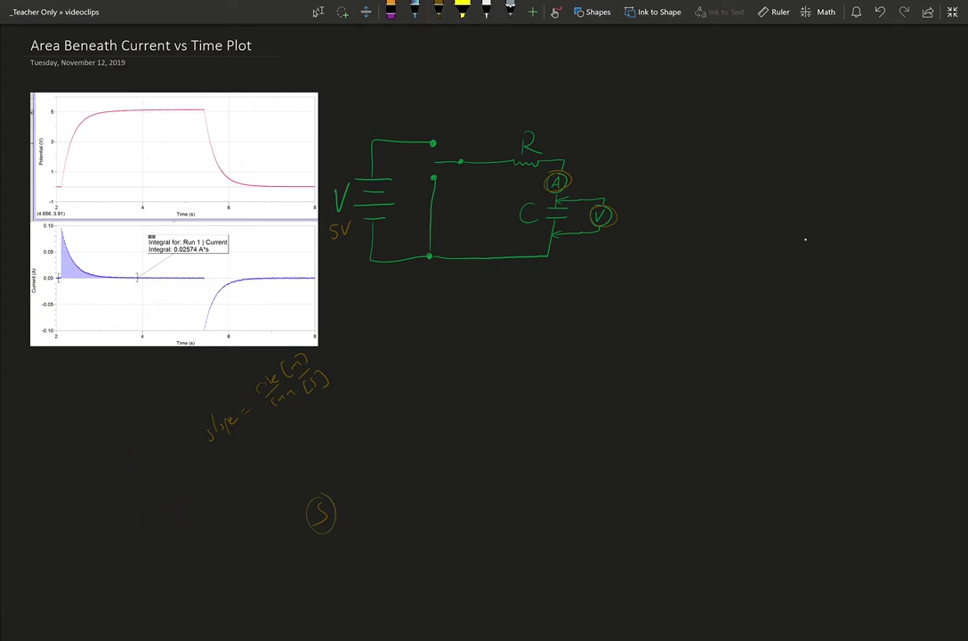
{"action": "mouse_move", "coordinate": [209, 431]}
{"action": "left_mouse_down"}
{"action": "mouse_move", "coordinate": [311, 365]}
{"action": "mouse_move", "coordinate": [320, 378]}
{"action": "left_mouse_up"}
{"action": "left_click_drag", "start_coordinate": [315, 503], "coordinate": [325, 525]}
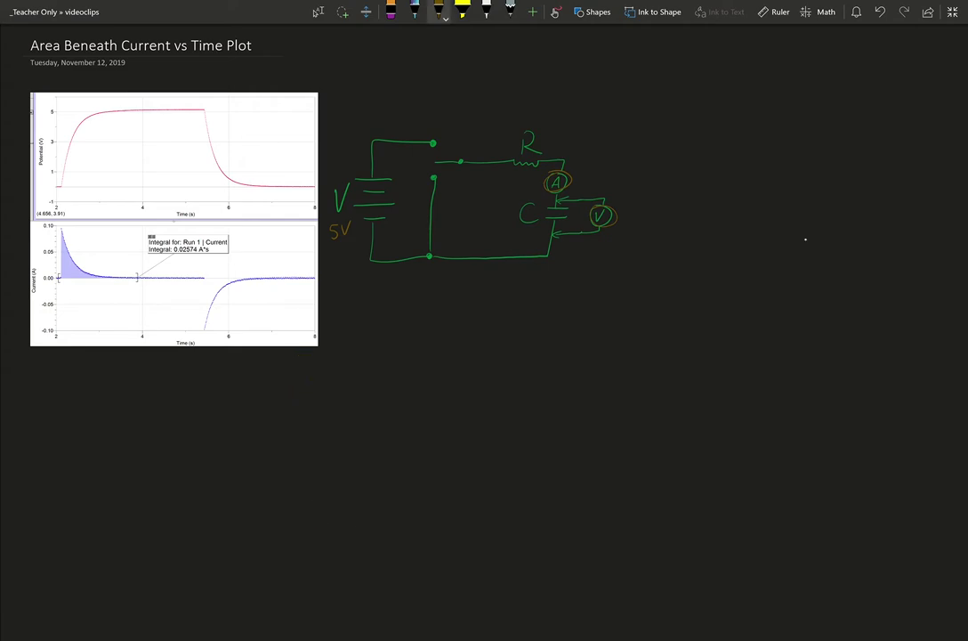
Step: Write I = ΔQ/Δt below the circuit in dark-yellow ink
{"action": "left_click", "coordinate": [438, 9]}
{"action": "left_click_drag", "start_coordinate": [62, 232], "coordinate": [89, 276]}
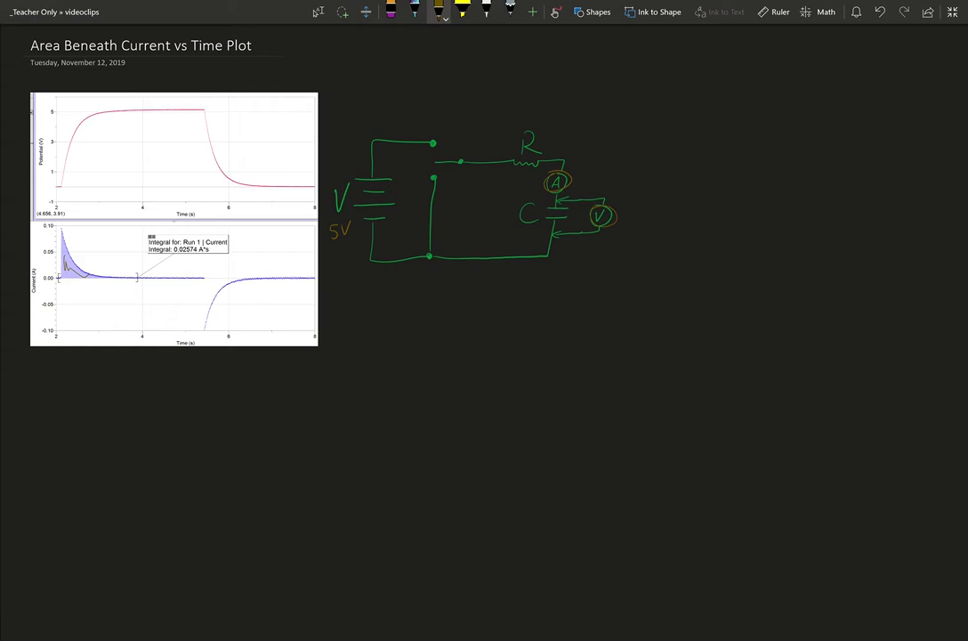
{"action": "key", "text": "ctrl+z"}
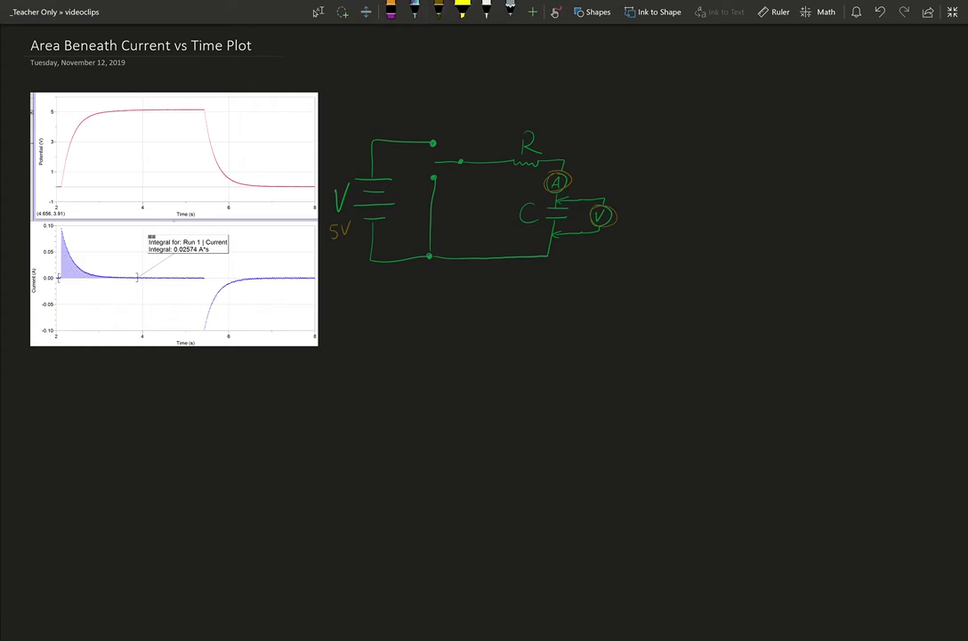
{"action": "left_click", "coordinate": [438, 9]}
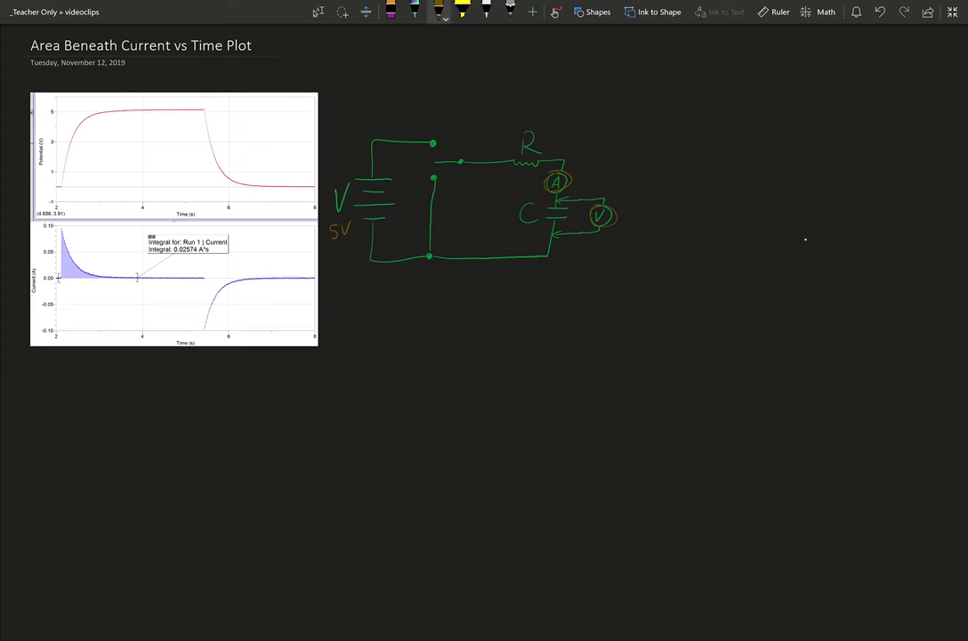
{"action": "left_click_drag", "start_coordinate": [408, 339], "coordinate": [426, 338]}
{"action": "left_click_drag", "start_coordinate": [418, 339], "coordinate": [417, 361]}
{"action": "mouse_move", "coordinate": [466, 344]}
{"action": "left_mouse_down"}
{"action": "mouse_move", "coordinate": [501, 343]}
{"action": "mouse_move", "coordinate": [463, 356]}
{"action": "mouse_move", "coordinate": [505, 352]}
{"action": "mouse_move", "coordinate": [469, 374]}
{"action": "mouse_move", "coordinate": [502, 365]}
{"action": "left_mouse_up"}
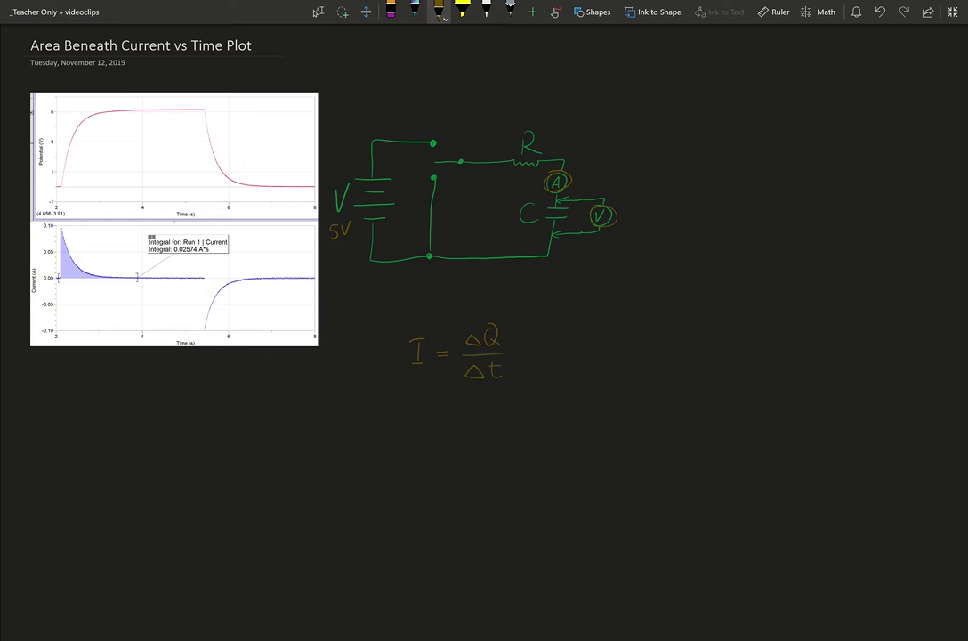
Step: Write the units [A] = [C]/[s] with a Coulombs pointer, and label the capacitor 'capacitance'
{"action": "mouse_move", "coordinate": [405, 398]}
{"action": "left_mouse_down"}
{"action": "mouse_move", "coordinate": [407, 424]}
{"action": "mouse_move", "coordinate": [420, 417]}
{"action": "mouse_move", "coordinate": [431, 424]}
{"action": "left_mouse_up"}
{"action": "mouse_move", "coordinate": [480, 394]}
{"action": "left_mouse_down"}
{"action": "mouse_move", "coordinate": [481, 407]}
{"action": "mouse_move", "coordinate": [511, 411]}
{"action": "mouse_move", "coordinate": [486, 436]}
{"action": "mouse_move", "coordinate": [509, 438]}
{"action": "left_mouse_up"}
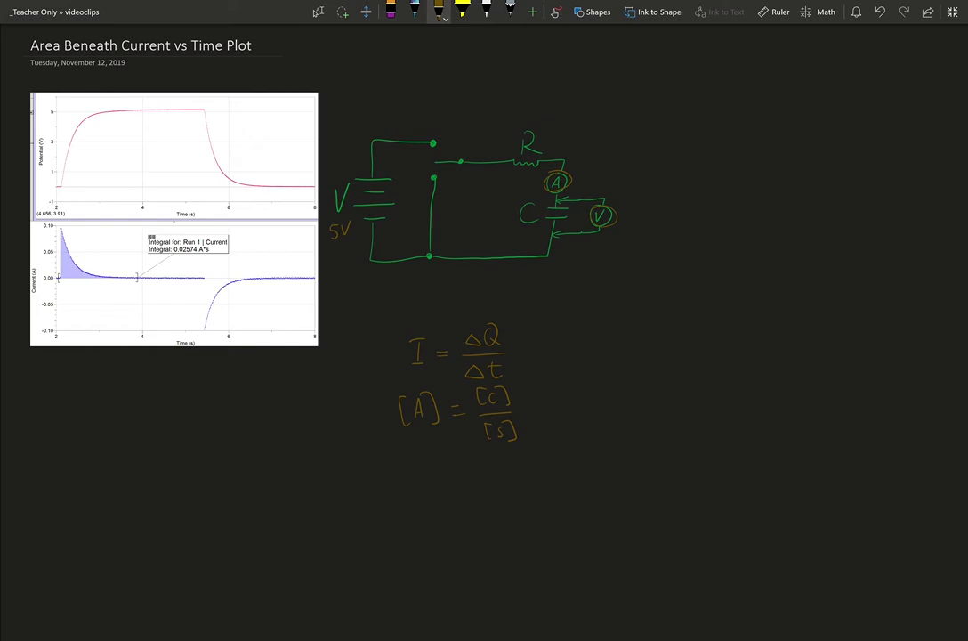
{"action": "left_click_drag", "start_coordinate": [510, 385], "coordinate": [532, 370]}
{"action": "left_click_drag", "start_coordinate": [538, 233], "coordinate": [573, 276]}
{"action": "left_click_drag", "start_coordinate": [637, 272], "coordinate": [655, 266]}
{"action": "left_click_drag", "start_coordinate": [406, 439], "coordinate": [448, 439]}
Step: Remove the [A] underline and write (A)(S) = [C] below the units line
{"action": "key", "text": "ctrl+z"}
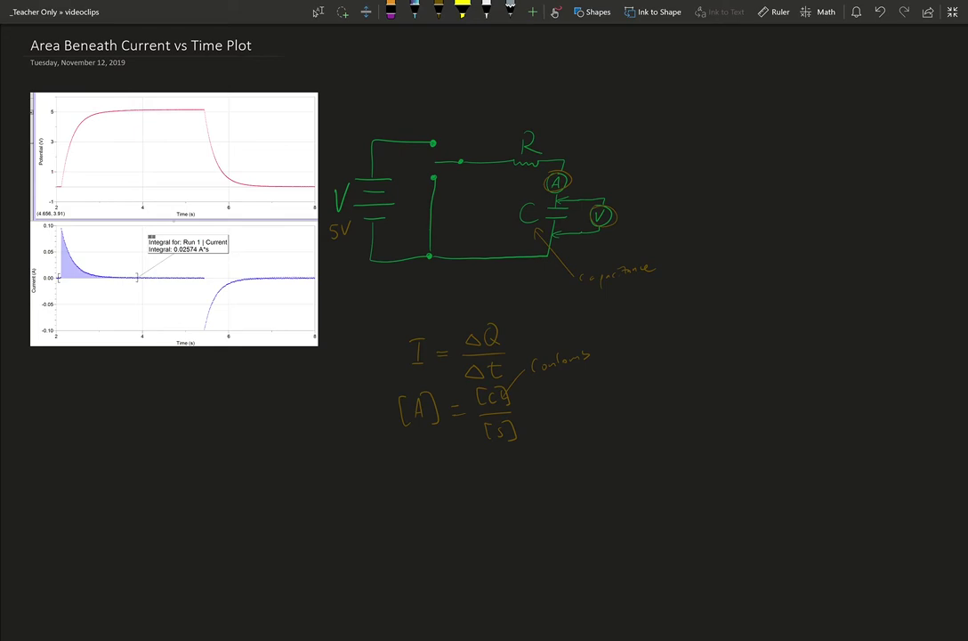
{"action": "mouse_move", "coordinate": [421, 479]}
{"action": "left_mouse_down"}
{"action": "mouse_move", "coordinate": [419, 501]}
{"action": "mouse_move", "coordinate": [439, 477]}
{"action": "mouse_move", "coordinate": [456, 501]}
{"action": "mouse_move", "coordinate": [497, 498]}
{"action": "left_mouse_up"}
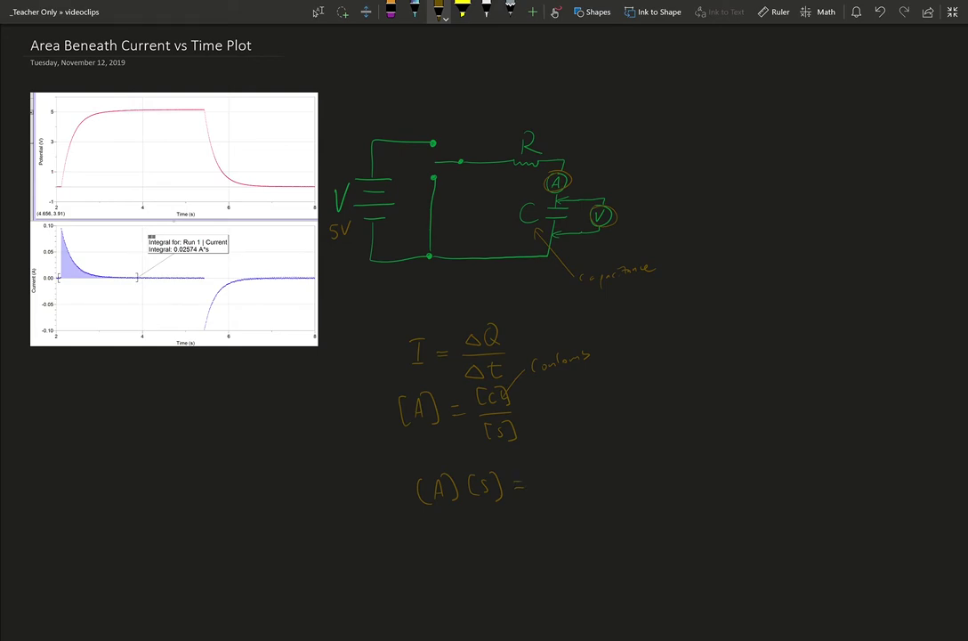
{"action": "mouse_move", "coordinate": [546, 475]}
{"action": "left_mouse_down"}
{"action": "mouse_move", "coordinate": [544, 496]}
{"action": "mouse_move", "coordinate": [549, 485]}
{"action": "mouse_move", "coordinate": [571, 496]}
{"action": "left_mouse_up"}
Step: Write the word equations current = Δcharge/Δtime and current × Δtime = Δcharge
{"action": "mouse_move", "coordinate": [670, 334]}
{"action": "left_mouse_down"}
{"action": "mouse_move", "coordinate": [669, 345]}
{"action": "mouse_move", "coordinate": [702, 342]}
{"action": "left_mouse_up"}
{"action": "mouse_move", "coordinate": [772, 319]}
{"action": "left_mouse_down"}
{"action": "mouse_move", "coordinate": [836, 329]}
{"action": "mouse_move", "coordinate": [812, 336]}
{"action": "left_mouse_up"}
{"action": "left_click_drag", "start_coordinate": [782, 357], "coordinate": [811, 354]}
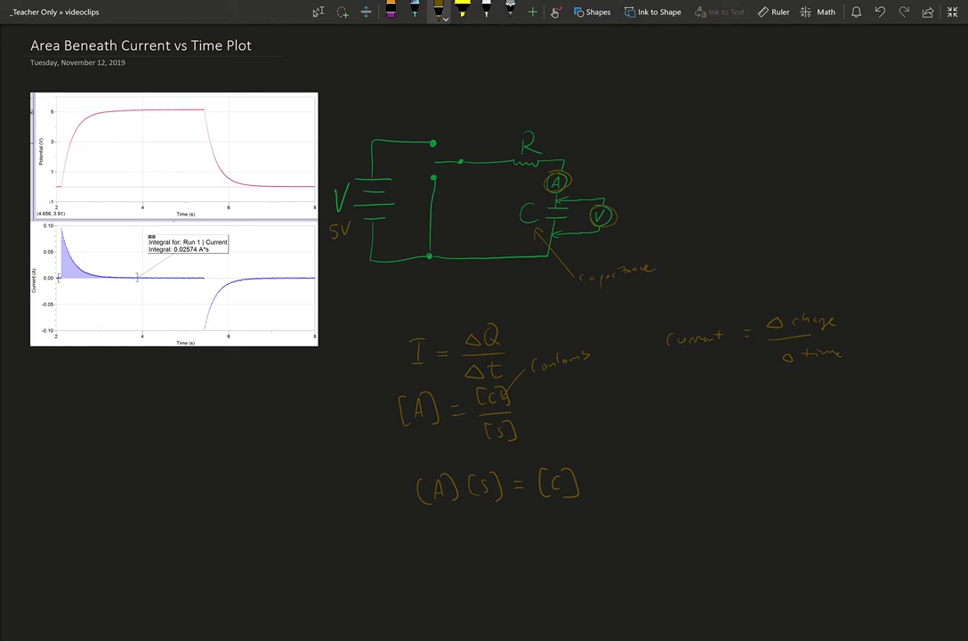
{"action": "left_click_drag", "start_coordinate": [781, 361], "coordinate": [790, 359]}
{"action": "mouse_move", "coordinate": [693, 399]}
{"action": "left_mouse_down"}
{"action": "mouse_move", "coordinate": [690, 413]}
{"action": "mouse_move", "coordinate": [785, 399]}
{"action": "mouse_move", "coordinate": [878, 406]}
{"action": "left_mouse_up"}
{"action": "left_click_drag", "start_coordinate": [886, 397], "coordinate": [927, 400]}
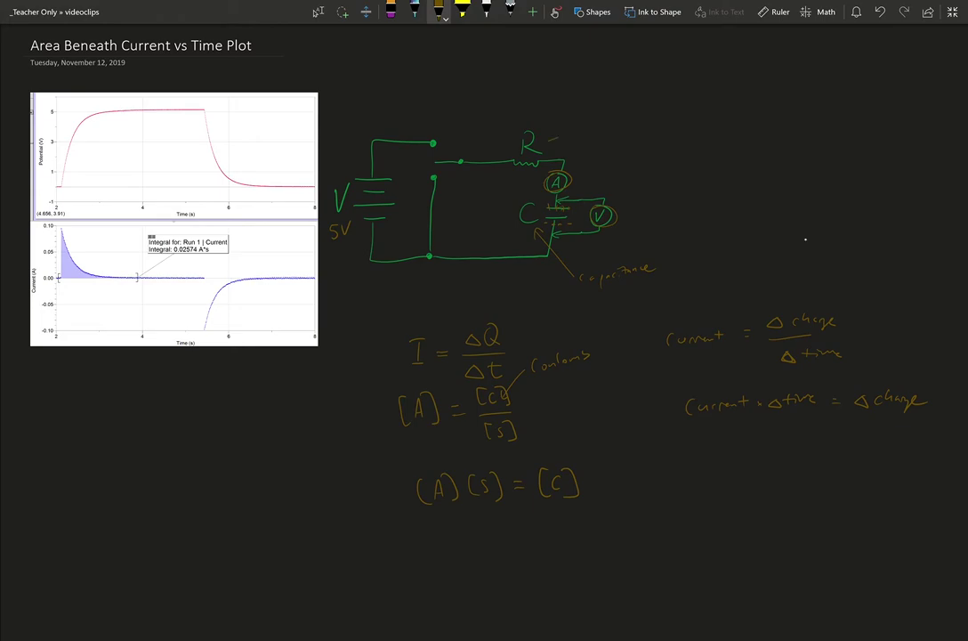
Step: Label the resistor 10Ω and the capacitor 4700 μF in the circuit sketch
{"action": "left_click_drag", "start_coordinate": [575, 120], "coordinate": [576, 128]}
{"action": "mouse_move", "coordinate": [586, 115]}
{"action": "left_mouse_down"}
{"action": "mouse_move", "coordinate": [605, 113]}
{"action": "mouse_move", "coordinate": [615, 126]}
{"action": "left_mouse_up"}
{"action": "left_click_drag", "start_coordinate": [597, 176], "coordinate": [578, 185]}
{"action": "mouse_move", "coordinate": [631, 160]}
{"action": "left_mouse_down"}
{"action": "mouse_move", "coordinate": [683, 162]}
{"action": "mouse_move", "coordinate": [692, 142]}
{"action": "left_mouse_up"}
Step: Write Q = CV and C = Q/V to the right of the circuit
{"action": "left_click_drag", "start_coordinate": [771, 184], "coordinate": [772, 203]}
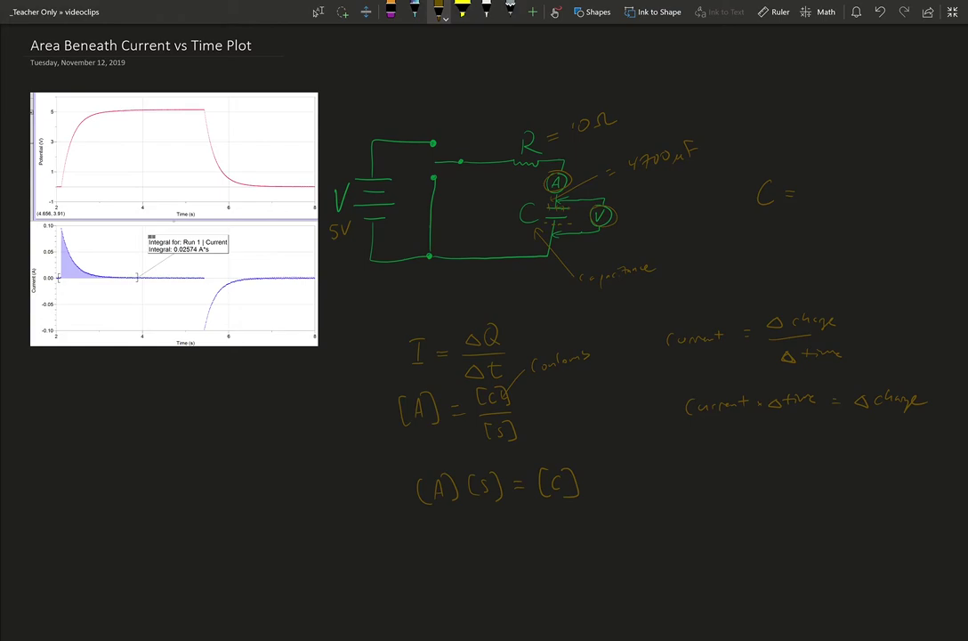
{"action": "left_click_drag", "start_coordinate": [773, 127], "coordinate": [813, 135]}
{"action": "left_click_drag", "start_coordinate": [819, 123], "coordinate": [832, 124]}
{"action": "left_click_drag", "start_coordinate": [816, 169], "coordinate": [824, 184]}
{"action": "left_click_drag", "start_coordinate": [809, 203], "coordinate": [822, 203]}
Step: Add arrows labelling C as capacitance, Q as charge and V as voltage
{"action": "mouse_move", "coordinate": [748, 221]}
{"action": "left_mouse_down"}
{"action": "mouse_move", "coordinate": [755, 211]}
{"action": "mouse_move", "coordinate": [743, 244]}
{"action": "left_mouse_up"}
{"action": "left_click_drag", "start_coordinate": [778, 236], "coordinate": [787, 234]}
{"action": "mouse_move", "coordinate": [852, 165]}
{"action": "left_mouse_down"}
{"action": "mouse_move", "coordinate": [837, 177]}
{"action": "mouse_move", "coordinate": [901, 169]}
{"action": "left_mouse_up"}
{"action": "left_click_drag", "start_coordinate": [848, 226], "coordinate": [835, 214]}
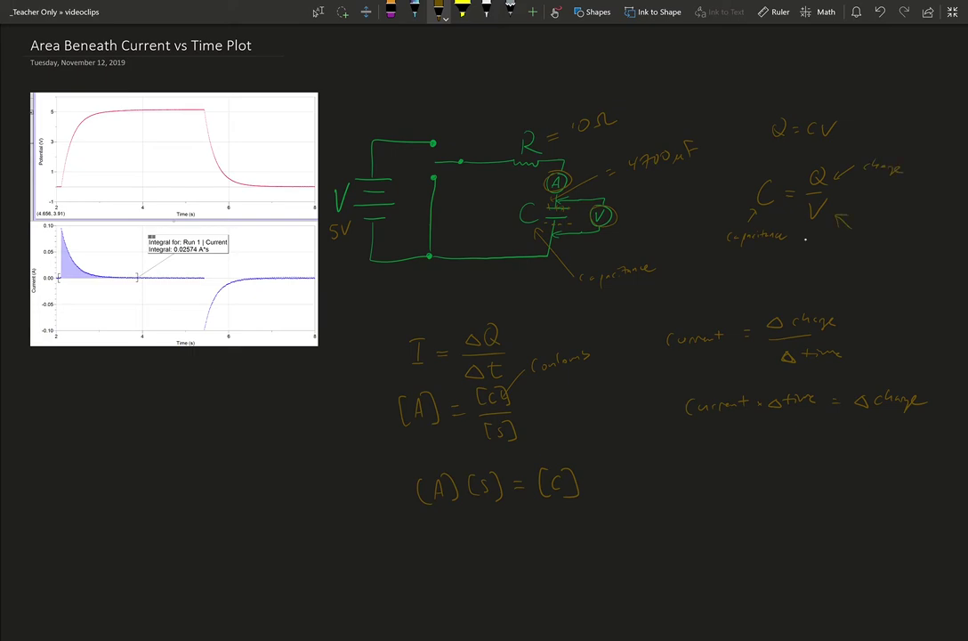
{"action": "left_click_drag", "start_coordinate": [876, 228], "coordinate": [899, 229]}
Step: Write the units [F] = [C]/[V] with labels, and circle the 0.02574 A*s integral value
{"action": "mouse_move", "coordinate": [768, 252]}
{"action": "left_mouse_down"}
{"action": "mouse_move", "coordinate": [762, 266]}
{"action": "mouse_move", "coordinate": [839, 258]}
{"action": "mouse_move", "coordinate": [806, 278]}
{"action": "left_mouse_up"}
{"action": "left_click_drag", "start_coordinate": [815, 267], "coordinate": [837, 276]}
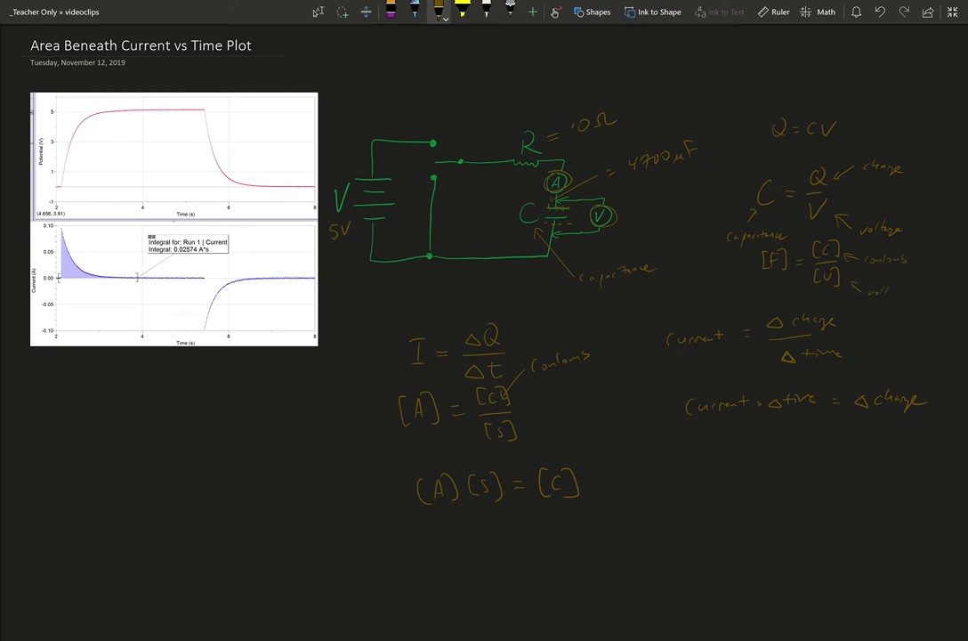
{"action": "left_click_drag", "start_coordinate": [891, 292], "coordinate": [896, 302]}
{"action": "mouse_move", "coordinate": [752, 271]}
{"action": "left_mouse_down"}
{"action": "mouse_move", "coordinate": [758, 278]}
{"action": "mouse_move", "coordinate": [731, 294]}
{"action": "mouse_move", "coordinate": [752, 288]}
{"action": "left_mouse_up"}
{"action": "mouse_move", "coordinate": [178, 247]}
{"action": "left_mouse_down"}
{"action": "mouse_move", "coordinate": [191, 264]}
{"action": "mouse_move", "coordinate": [174, 253]}
{"action": "left_mouse_up"}
Step: Write Q = 0.02574 C below the graphs
{"action": "mouse_move", "coordinate": [121, 377]}
{"action": "left_mouse_down"}
{"action": "mouse_move", "coordinate": [152, 379]}
{"action": "mouse_move", "coordinate": [160, 391]}
{"action": "mouse_move", "coordinate": [190, 383]}
{"action": "left_mouse_up"}
{"action": "left_click", "coordinate": [132, 392]}
{"action": "left_click_drag", "start_coordinate": [187, 376], "coordinate": [189, 389]}
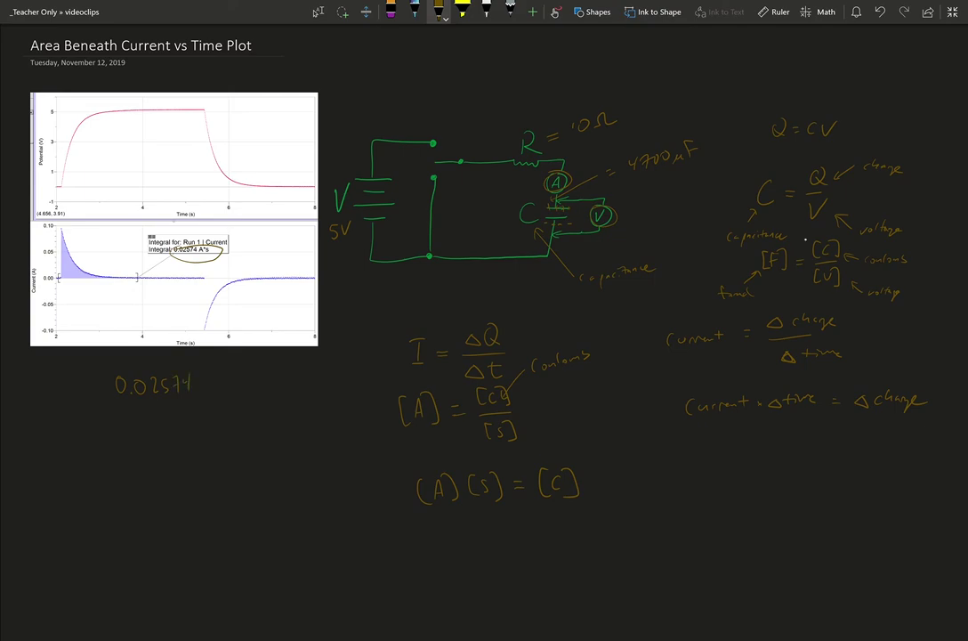
{"action": "left_click_drag", "start_coordinate": [212, 375], "coordinate": [212, 389]}
{"action": "left_click_drag", "start_coordinate": [69, 376], "coordinate": [68, 378]}
Step: Write Q = CV and substitute (4700 μF)(5V), noting μ means 10⁻⁶
{"action": "mouse_move", "coordinate": [41, 446]}
{"action": "left_mouse_down"}
{"action": "mouse_move", "coordinate": [34, 469]}
{"action": "mouse_move", "coordinate": [41, 449]}
{"action": "left_mouse_up"}
{"action": "left_click_drag", "start_coordinate": [39, 463], "coordinate": [48, 473]}
{"action": "mouse_move", "coordinate": [96, 446]}
{"action": "left_mouse_down"}
{"action": "mouse_move", "coordinate": [97, 469]}
{"action": "mouse_move", "coordinate": [121, 442]}
{"action": "left_mouse_up"}
{"action": "mouse_move", "coordinate": [94, 483]}
{"action": "left_mouse_down"}
{"action": "mouse_move", "coordinate": [91, 504]}
{"action": "mouse_move", "coordinate": [128, 488]}
{"action": "left_mouse_up"}
{"action": "left_click_drag", "start_coordinate": [142, 492], "coordinate": [159, 495]}
{"action": "mouse_move", "coordinate": [161, 477]}
{"action": "left_mouse_down"}
{"action": "mouse_move", "coordinate": [170, 476]}
{"action": "mouse_move", "coordinate": [175, 499]}
{"action": "mouse_move", "coordinate": [219, 478]}
{"action": "mouse_move", "coordinate": [223, 500]}
{"action": "left_mouse_up"}
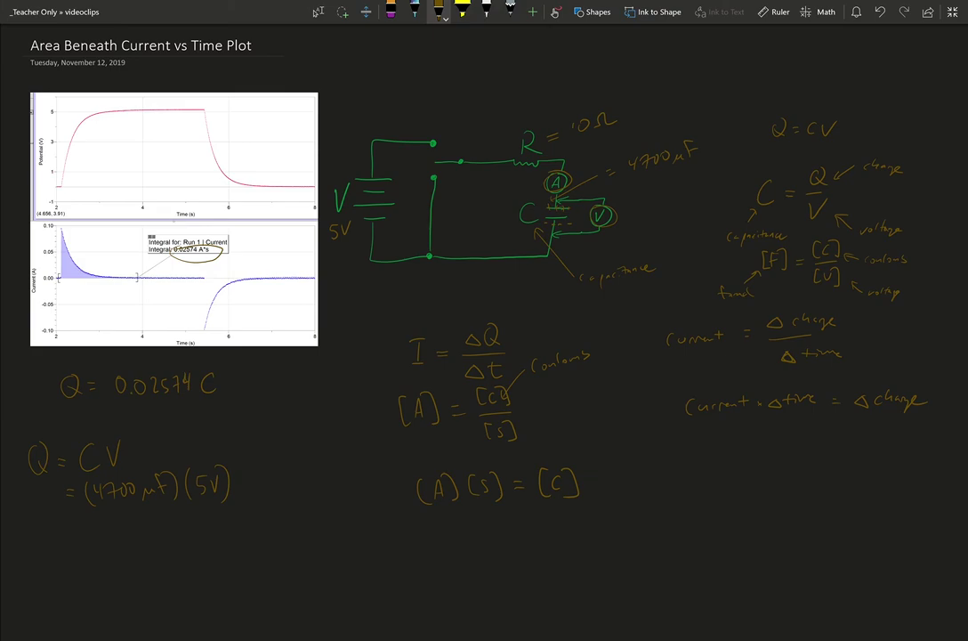
{"action": "mouse_move", "coordinate": [141, 505]}
{"action": "left_mouse_down"}
{"action": "mouse_move", "coordinate": [160, 503]}
{"action": "mouse_move", "coordinate": [151, 522]}
{"action": "left_mouse_up"}
Step: Rewrite the capacitance as 4700×10⁻⁶ F, then as (4.7×10⁻³ F)(5V)
{"action": "mouse_move", "coordinate": [98, 546]}
{"action": "left_mouse_down"}
{"action": "mouse_move", "coordinate": [103, 556]}
{"action": "mouse_move", "coordinate": [113, 548]}
{"action": "left_mouse_up"}
{"action": "left_click_drag", "start_coordinate": [125, 547], "coordinate": [179, 554]}
{"action": "mouse_move", "coordinate": [180, 547]}
{"action": "left_mouse_down"}
{"action": "mouse_move", "coordinate": [196, 565]}
{"action": "mouse_move", "coordinate": [217, 562]}
{"action": "mouse_move", "coordinate": [250, 535]}
{"action": "mouse_move", "coordinate": [253, 563]}
{"action": "left_mouse_up"}
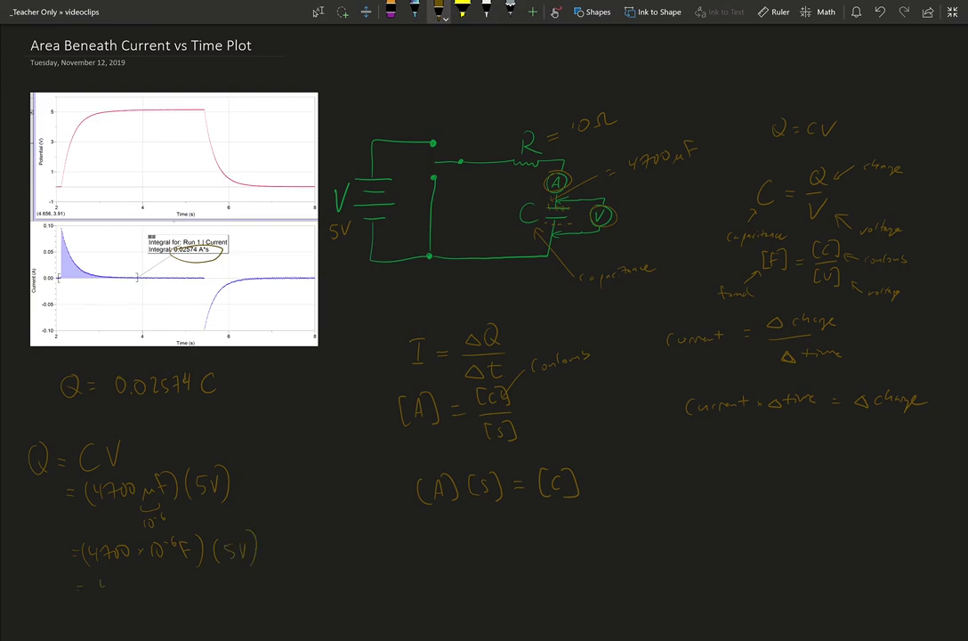
{"action": "mouse_move", "coordinate": [105, 576]}
{"action": "left_mouse_down"}
{"action": "mouse_move", "coordinate": [106, 593]}
{"action": "mouse_move", "coordinate": [158, 578]}
{"action": "mouse_move", "coordinate": [182, 589]}
{"action": "left_mouse_up"}
{"action": "left_click", "coordinate": [111, 587]}
{"action": "left_click_drag", "start_coordinate": [81, 578], "coordinate": [79, 593]}
{"action": "mouse_move", "coordinate": [195, 575]}
{"action": "left_mouse_down"}
{"action": "mouse_move", "coordinate": [197, 594]}
{"action": "mouse_move", "coordinate": [240, 576]}
{"action": "left_mouse_up"}
{"action": "left_click_drag", "start_coordinate": [244, 571], "coordinate": [245, 595]}
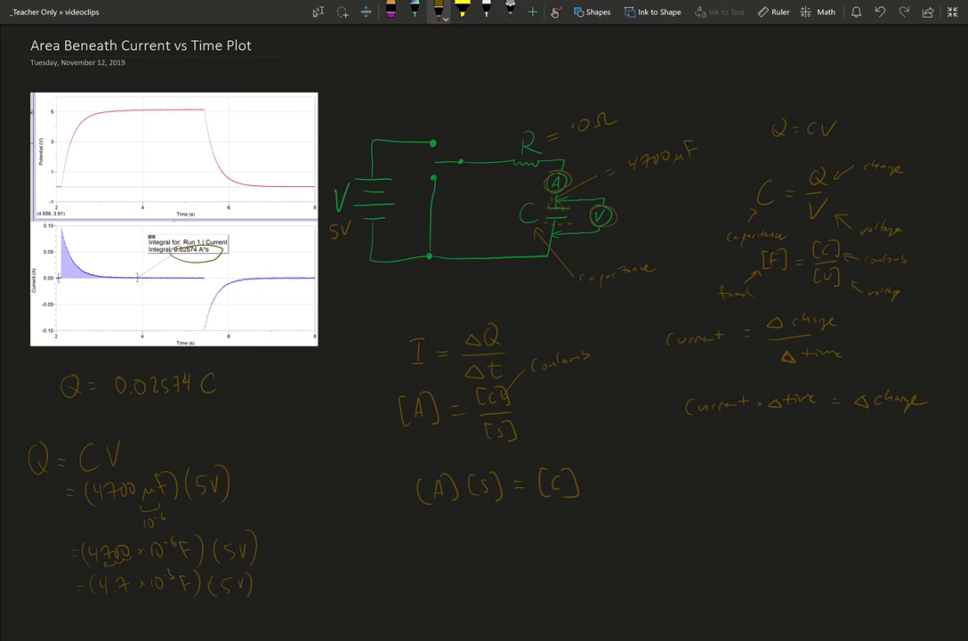
Step: Type 4.7*5= for OneNote's math result, then replace it with .0047*5= to get 0.0235
{"action": "left_click", "coordinate": [317, 11]}
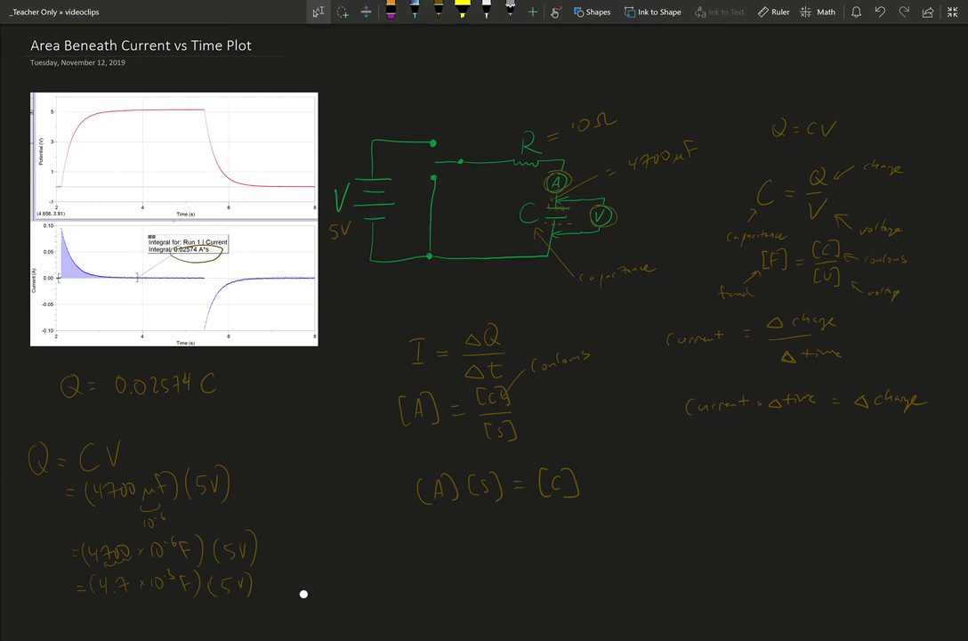
{"action": "type", "text": "4.7*5="}
{"action": "key", "text": "Return"}
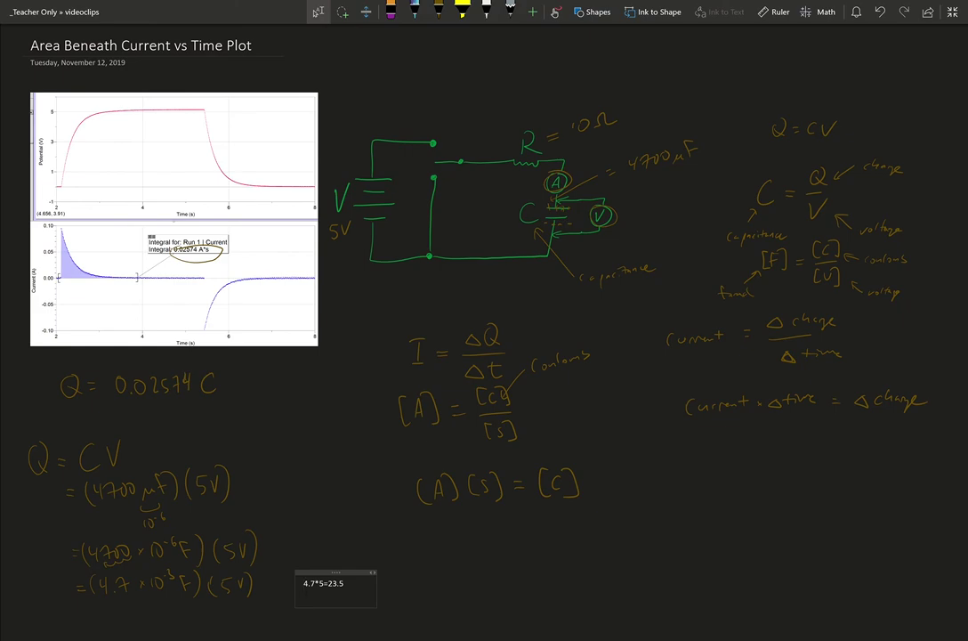
{"action": "key", "text": "ctrl+a"}
{"action": "type", "text": ".0047*5="}
Step: Draw an orange arrow to 0.0235 C, box it, and link it to the current graph
{"action": "left_click", "coordinate": [605, 594]}
{"action": "left_click", "coordinate": [438, 12]}
{"action": "mouse_move", "coordinate": [271, 578]}
{"action": "left_mouse_down"}
{"action": "mouse_move", "coordinate": [382, 563]}
{"action": "mouse_move", "coordinate": [465, 585]}
{"action": "left_mouse_up"}
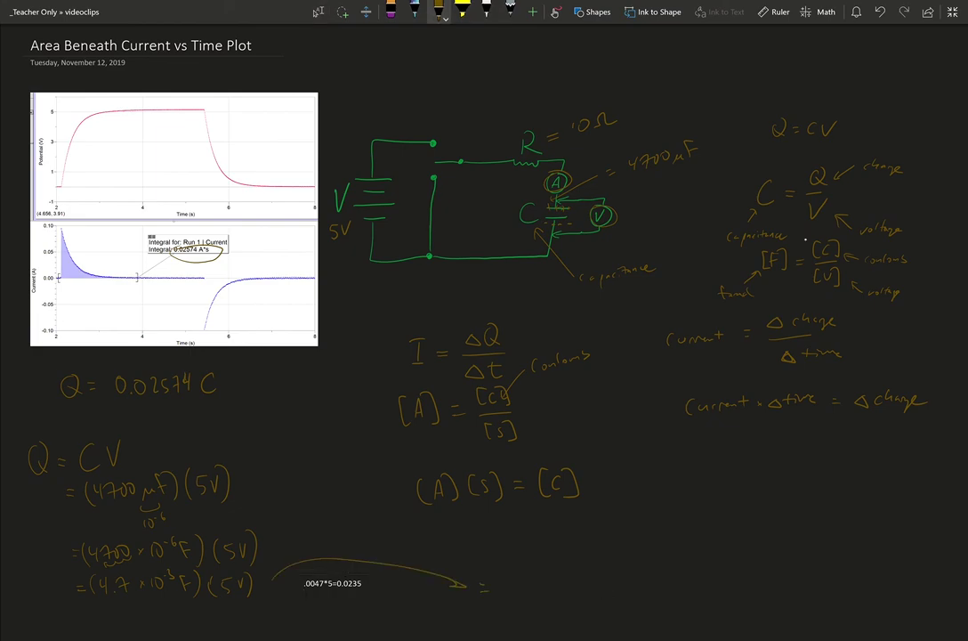
{"action": "mouse_move", "coordinate": [526, 574]}
{"action": "left_mouse_down"}
{"action": "mouse_move", "coordinate": [559, 575]}
{"action": "mouse_move", "coordinate": [585, 586]}
{"action": "left_mouse_up"}
{"action": "left_click", "coordinate": [542, 587]}
{"action": "mouse_move", "coordinate": [641, 570]}
{"action": "left_mouse_down"}
{"action": "mouse_move", "coordinate": [623, 580]}
{"action": "mouse_move", "coordinate": [639, 588]}
{"action": "left_mouse_up"}
{"action": "mouse_move", "coordinate": [509, 559]}
{"action": "left_mouse_down"}
{"action": "mouse_move", "coordinate": [653, 579]}
{"action": "mouse_move", "coordinate": [498, 569]}
{"action": "left_mouse_up"}
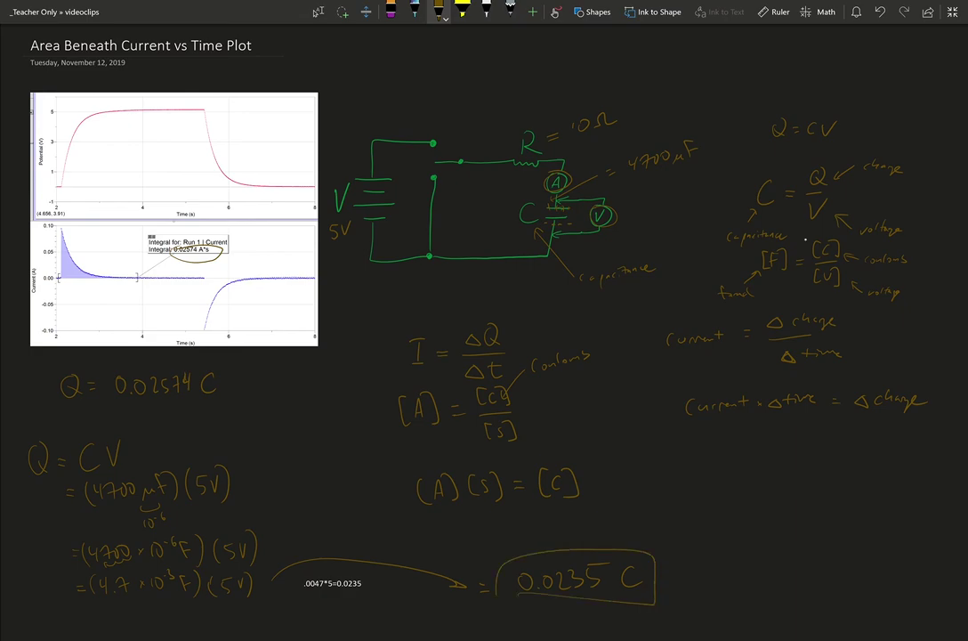
{"action": "mouse_move", "coordinate": [577, 545]}
{"action": "left_mouse_down"}
{"action": "mouse_move", "coordinate": [307, 405]}
{"action": "mouse_move", "coordinate": [218, 283]}
{"action": "mouse_move", "coordinate": [228, 275]}
{"action": "left_mouse_up"}
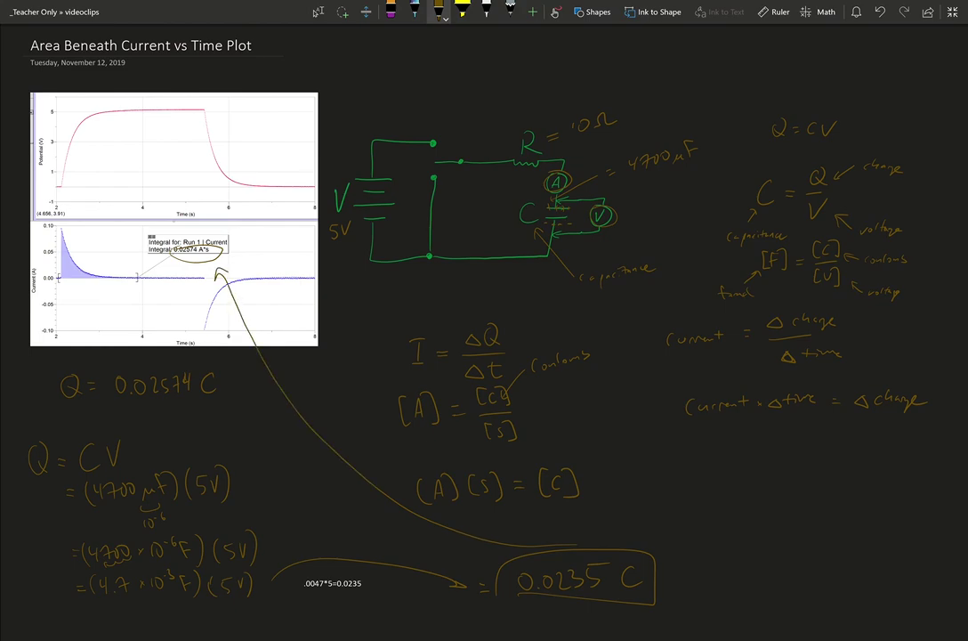
Step: Draw a short orange ink arrow pointing down-left to the handwritten Q = 0.02574 C value
{"action": "scroll", "coordinate": [484, 320], "scroll_direction": "down", "scroll_amount": 1}
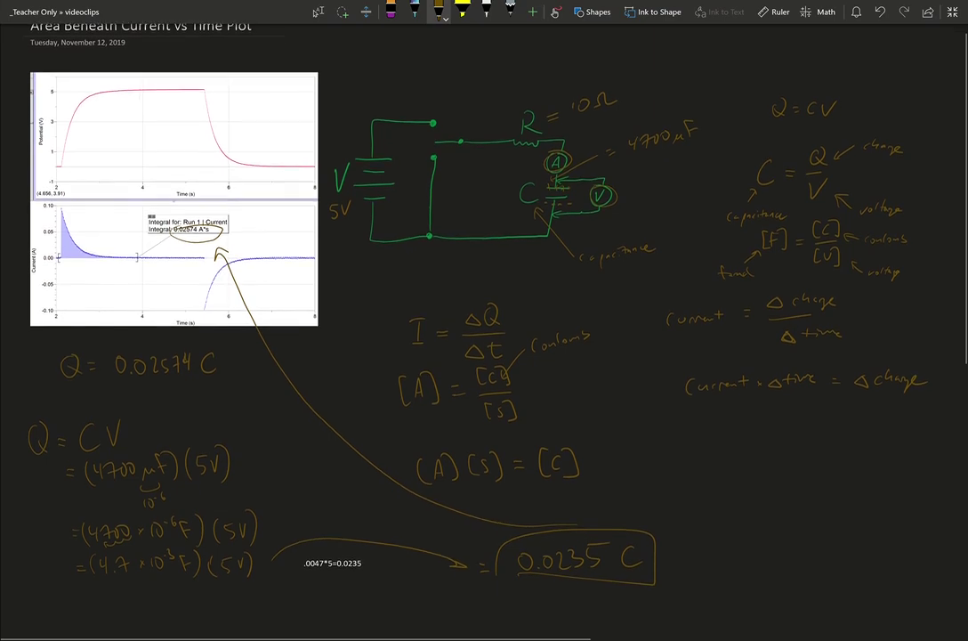
{"action": "mouse_move", "coordinate": [267, 340]}
{"action": "left_mouse_down"}
{"action": "mouse_move", "coordinate": [222, 371]}
{"action": "mouse_move", "coordinate": [238, 369]}
{"action": "mouse_move", "coordinate": [216, 385]}
{"action": "left_mouse_up"}
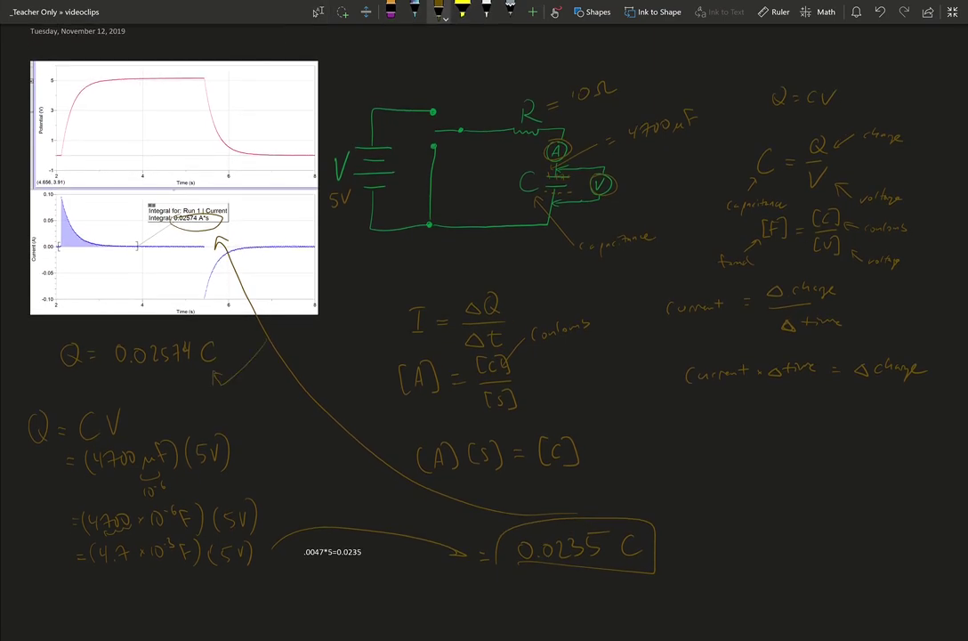